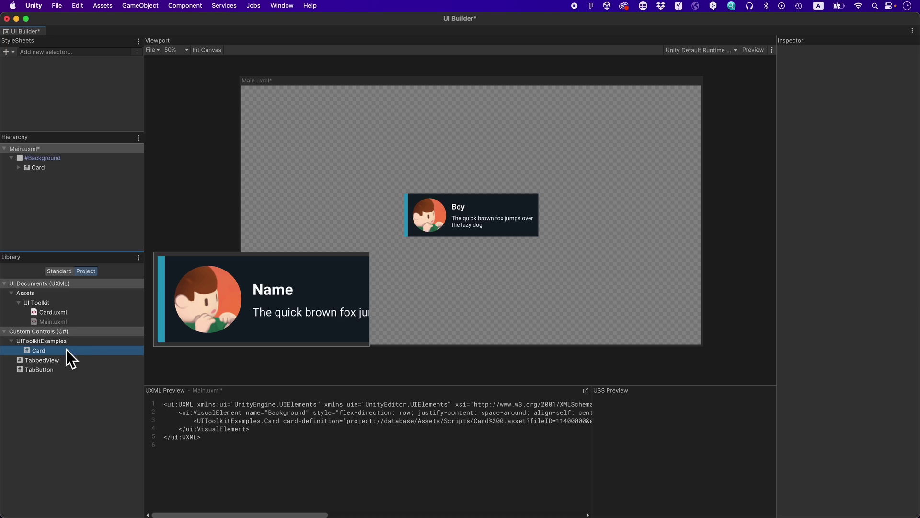
Step: Drag two more Card controls from the Library into the Hierarchy under Background
{"action": "left_click_drag", "start_coordinate": [67, 351], "coordinate": [69, 172]}
{"action": "mouse_move", "coordinate": [75, 356]}
{"action": "left_click_drag", "start_coordinate": [77, 354], "coordinate": [90, 179]}
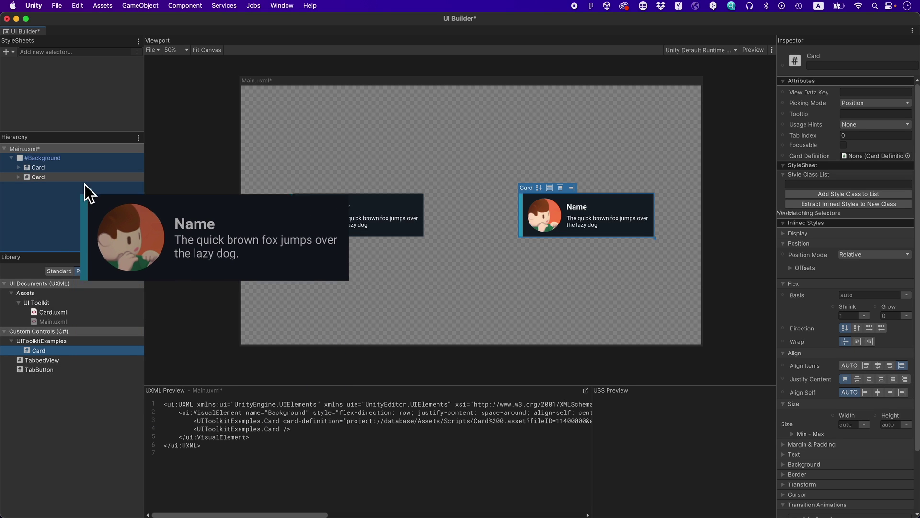
{"action": "left_click_drag", "start_coordinate": [90, 180], "coordinate": [90, 181]}
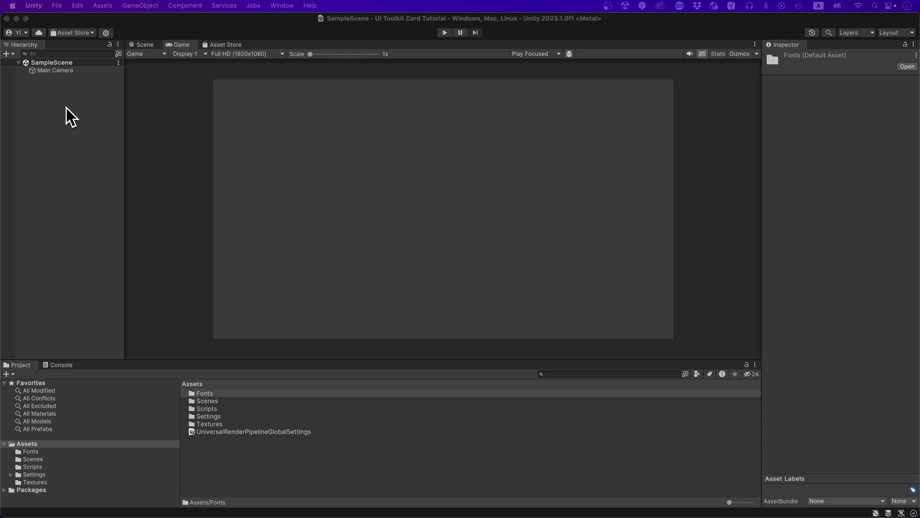
Step: Create a UI Toolkit > UI Document object in SampleScene and locate its PanelSettings asset
{"action": "left_click", "coordinate": [7, 54]}
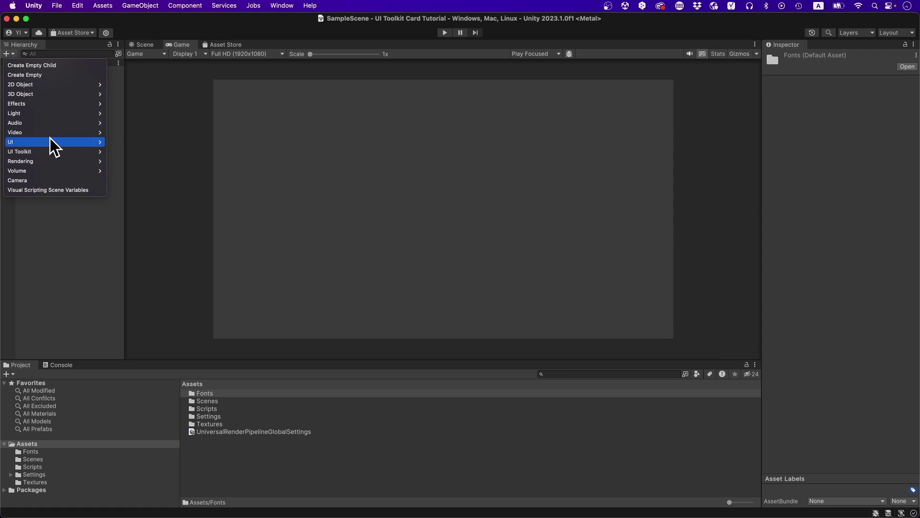
{"action": "mouse_move", "coordinate": [63, 153]}
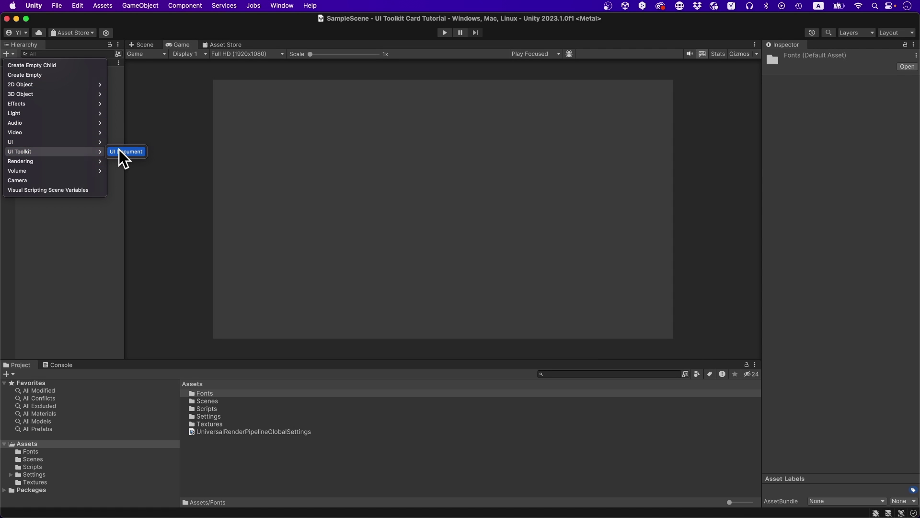
{"action": "left_click", "coordinate": [119, 152]}
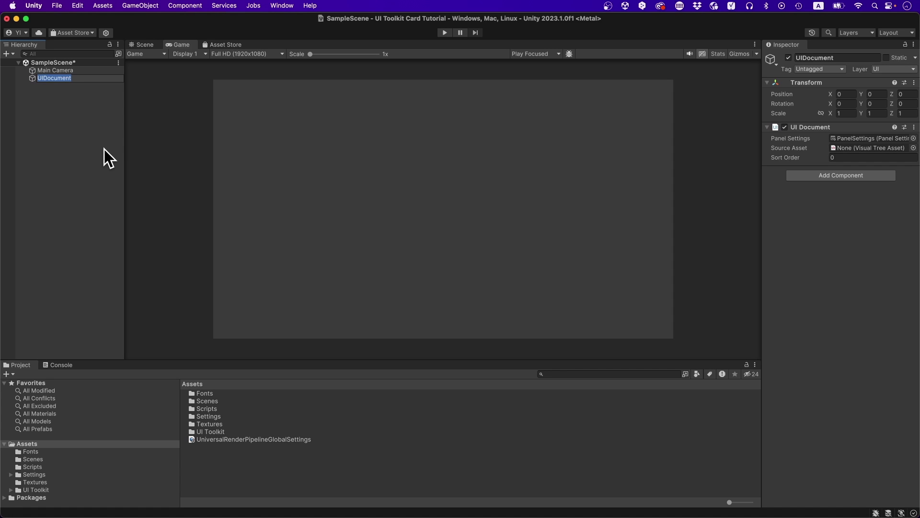
{"action": "left_click", "coordinate": [872, 139]}
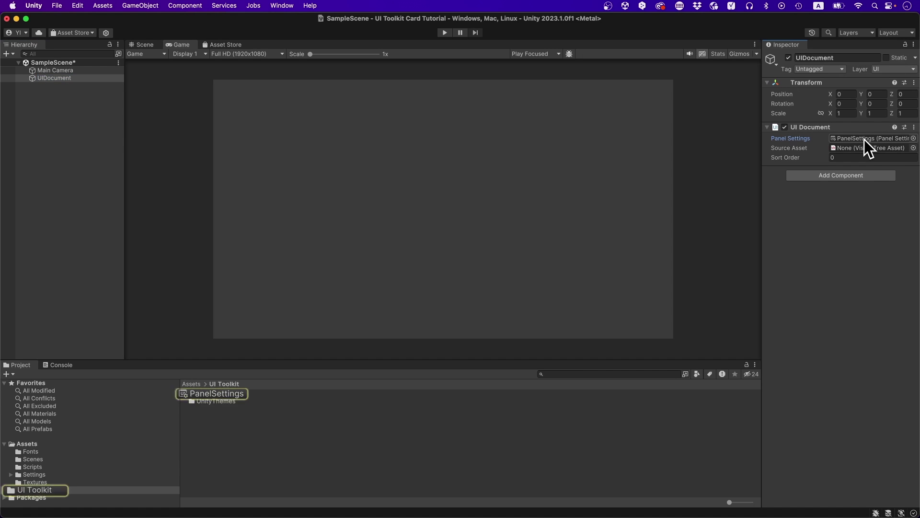
Step: Set PanelSettings to Scale With Screen Size with reference resolution width 1920
{"action": "left_click", "coordinate": [228, 393]}
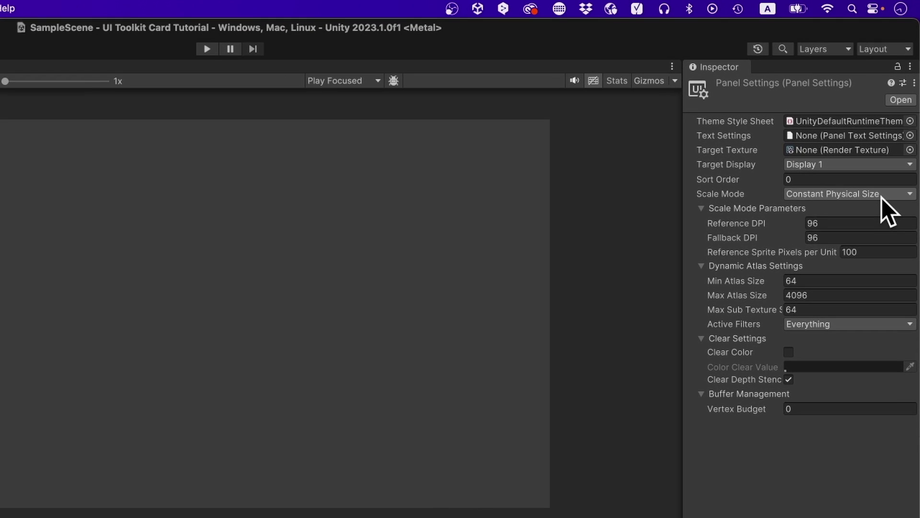
{"action": "left_click", "coordinate": [883, 197]}
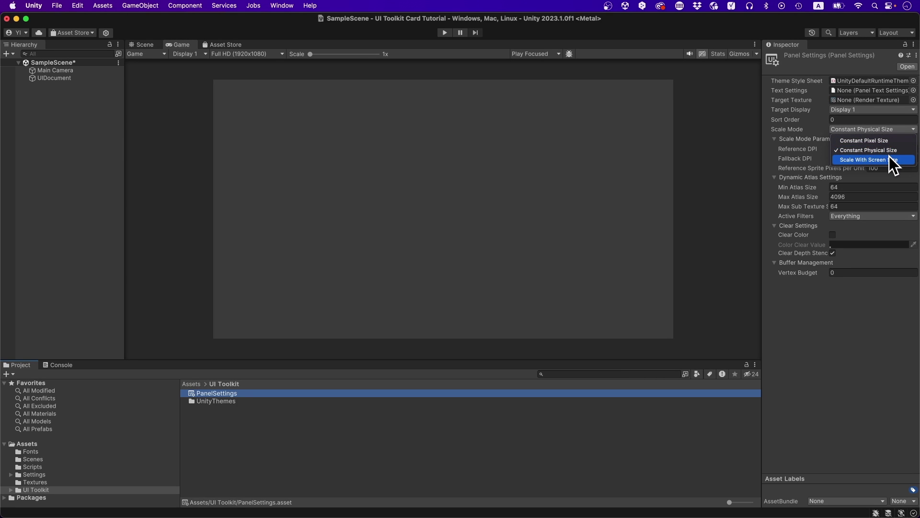
{"action": "left_click", "coordinate": [889, 156]}
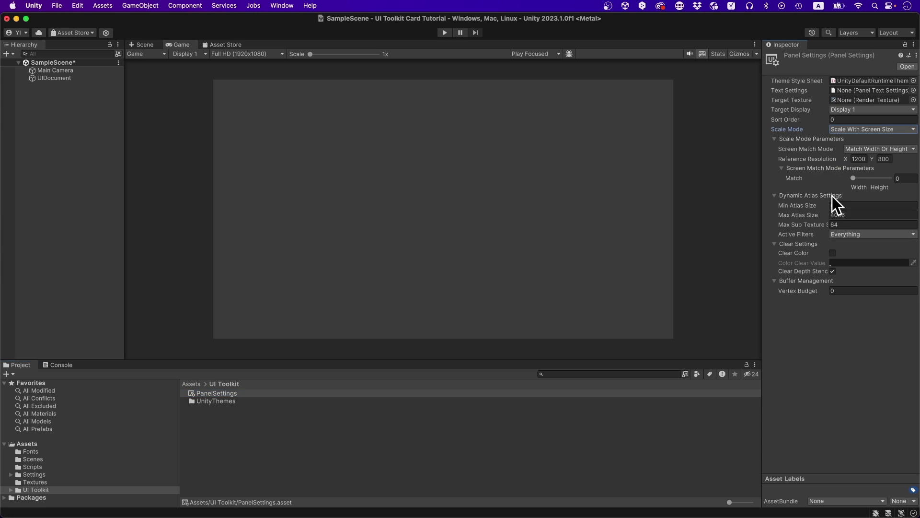
{"action": "left_click", "coordinate": [858, 159]}
{"action": "type", "text": "1920"}
{"action": "key", "text": "Tab"}
{"action": "type", "text": "1"}
{"action": "left_click", "coordinate": [96, 79]}
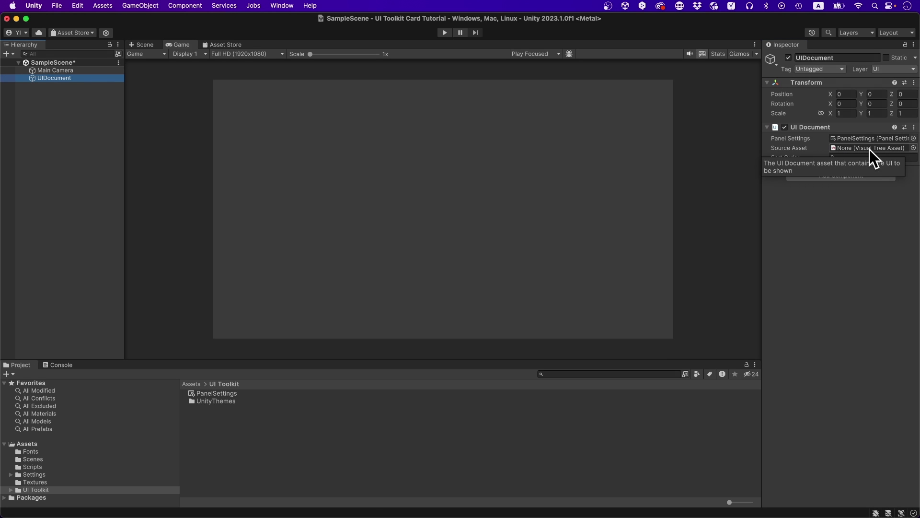
Step: Create a UI Document asset named Card in the UI Toolkit folder
{"action": "right_click", "coordinate": [240, 450]}
{"action": "mouse_move", "coordinate": [336, 234]}
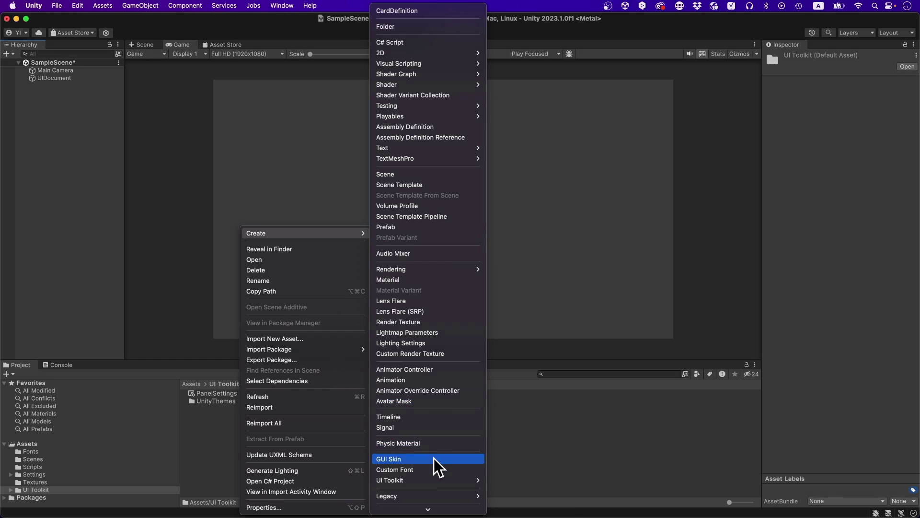
{"action": "mouse_move", "coordinate": [430, 480]}
{"action": "left_click", "coordinate": [541, 465]}
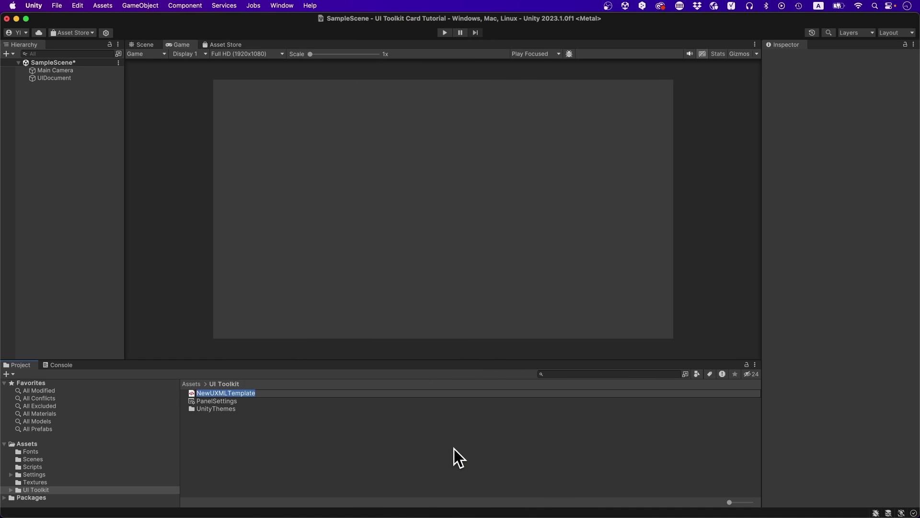
{"action": "type", "text": "Card"}
{"action": "key", "text": "Return"}
Step: Make Card the UIDocument's Source Asset and open it in UI Builder
{"action": "left_click", "coordinate": [82, 78]}
{"action": "left_click_drag", "start_coordinate": [214, 396], "coordinate": [862, 149]}
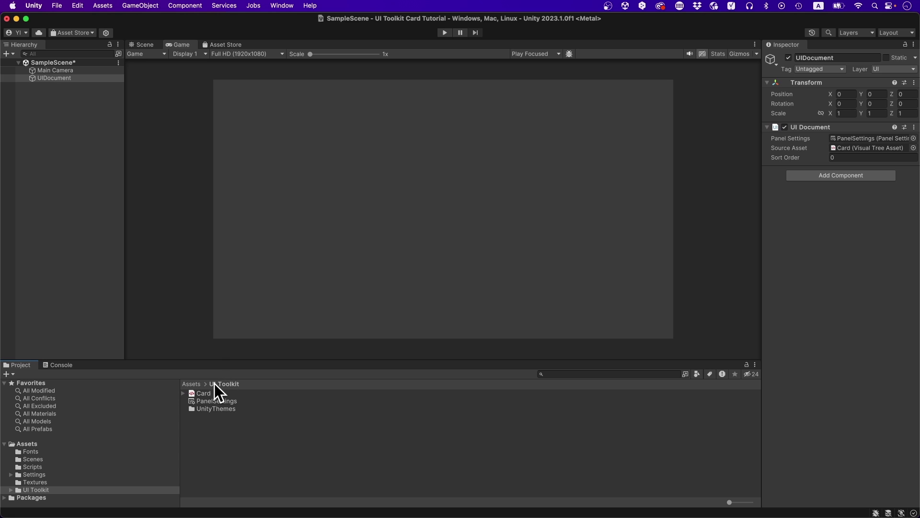
{"action": "double_click", "coordinate": [200, 392]}
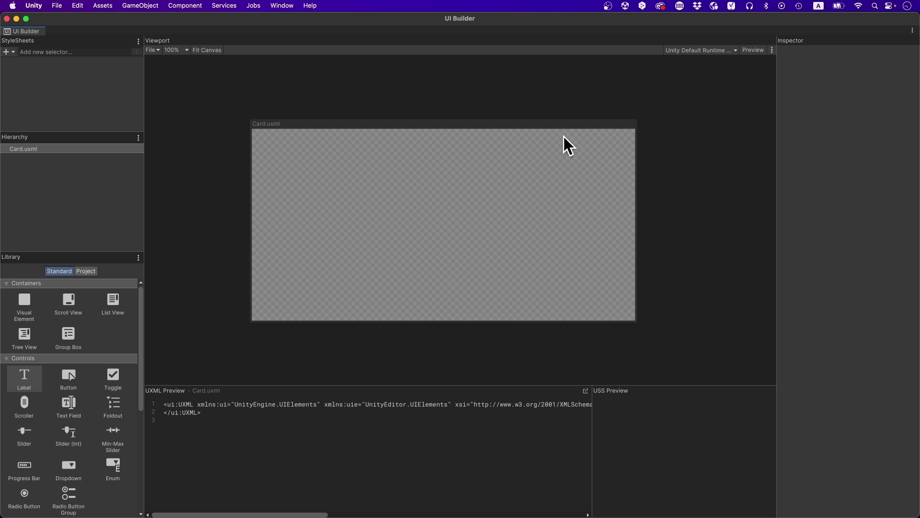
Step: Check the preview theme list, then show the 800 by 400 Card.uxml canvas settings
{"action": "left_click", "coordinate": [710, 50]}
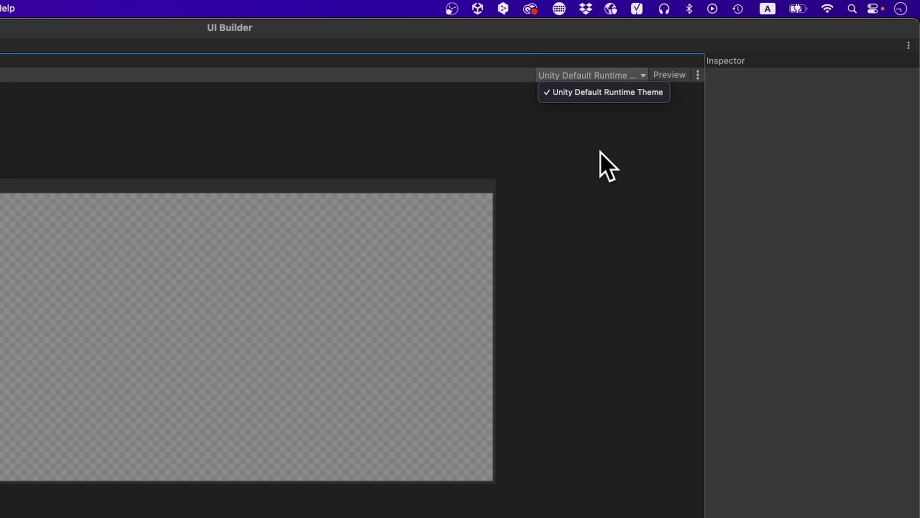
{"action": "left_click", "coordinate": [601, 153]}
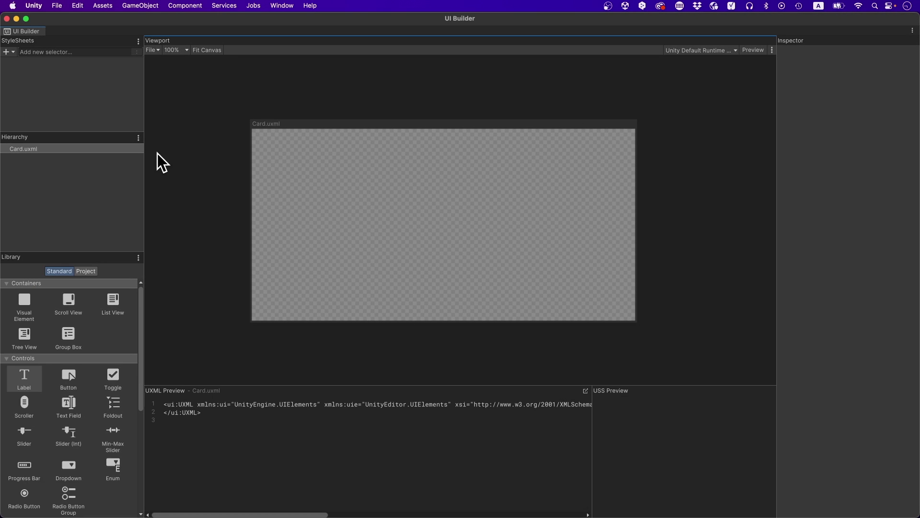
{"action": "left_click", "coordinate": [93, 152]}
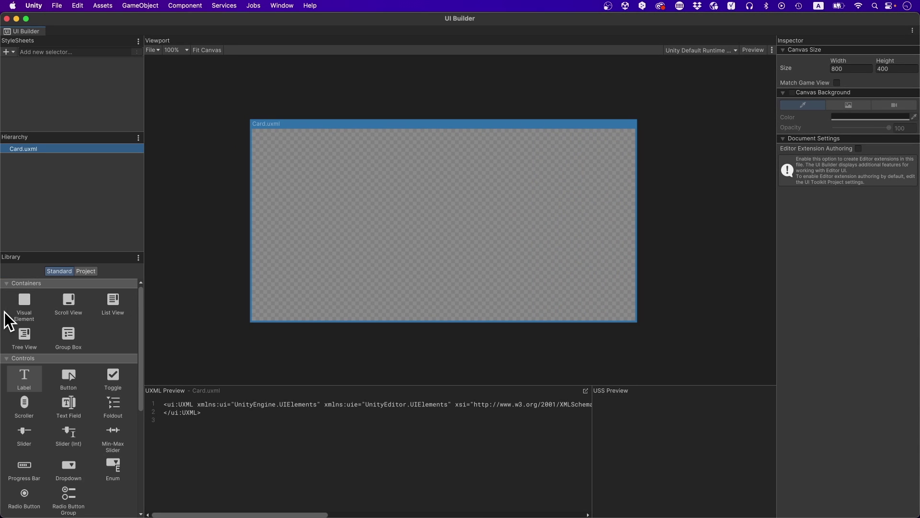
Step: Add a VisualElement to Card.uxml with background colour 141E28 at full opacity
{"action": "left_click", "coordinate": [19, 304]}
{"action": "left_click_drag", "start_coordinate": [27, 304], "coordinate": [56, 205]}
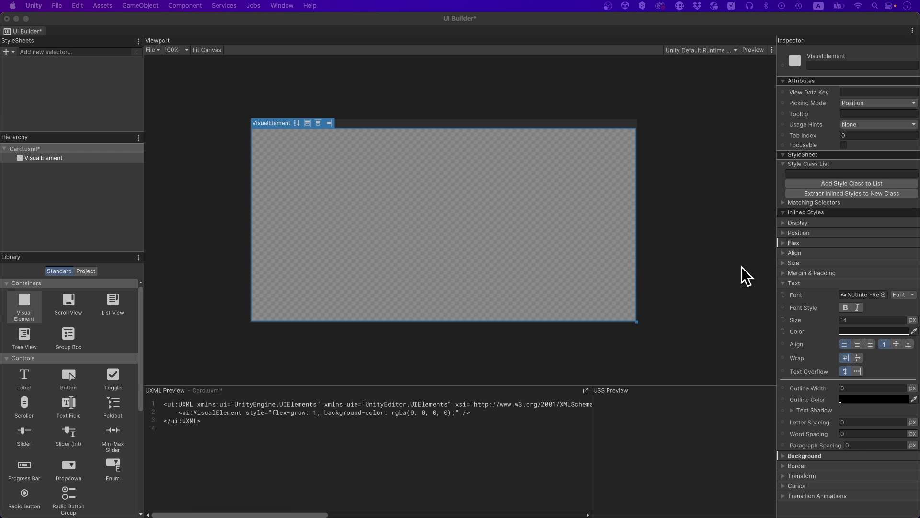
{"action": "left_click", "coordinate": [816, 282]}
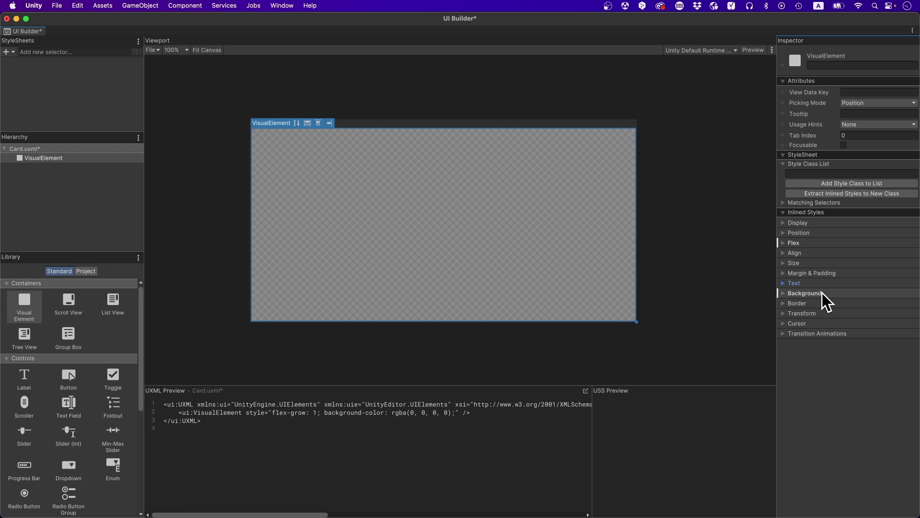
{"action": "left_click", "coordinate": [821, 293]}
{"action": "left_click", "coordinate": [869, 306]}
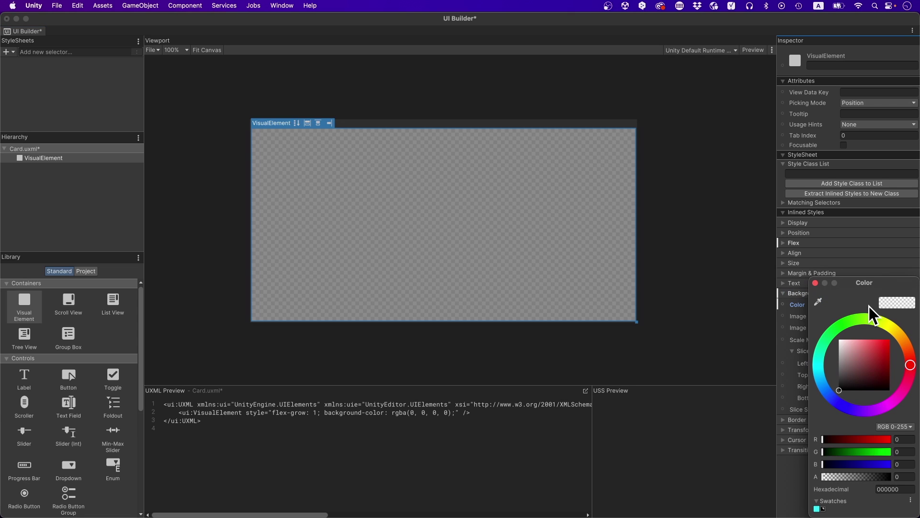
{"action": "left_click", "coordinate": [887, 489]}
{"action": "type", "text": "141E28"}
{"action": "key", "text": "Return"}
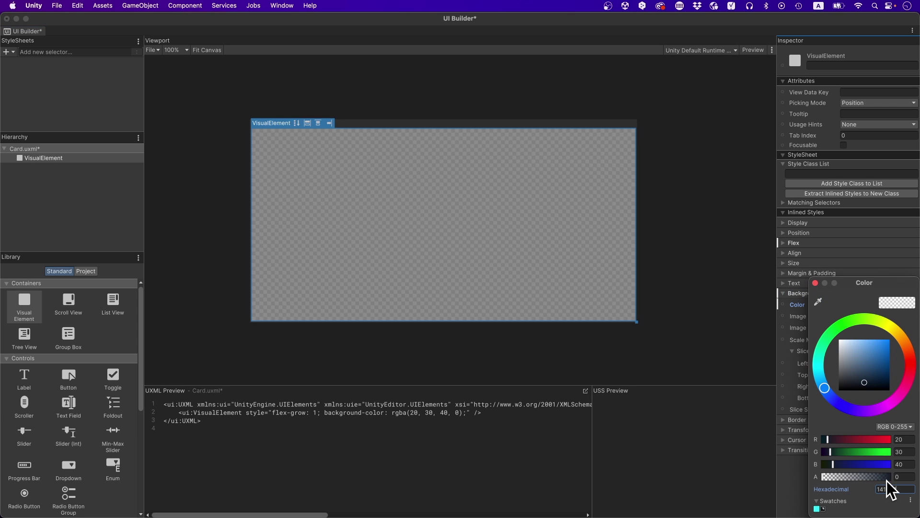
{"action": "left_click", "coordinate": [884, 478]}
{"action": "left_click_drag", "start_coordinate": [883, 477], "coordinate": [898, 479]}
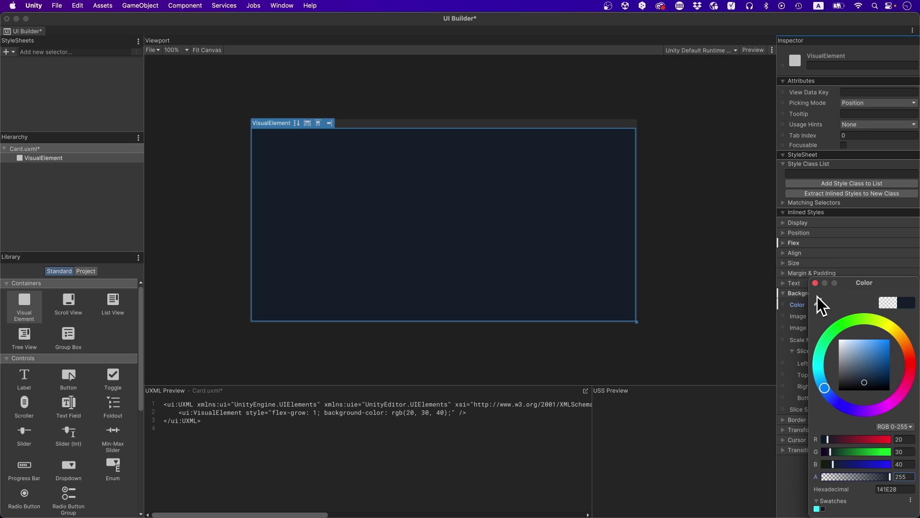
{"action": "left_click", "coordinate": [815, 284]}
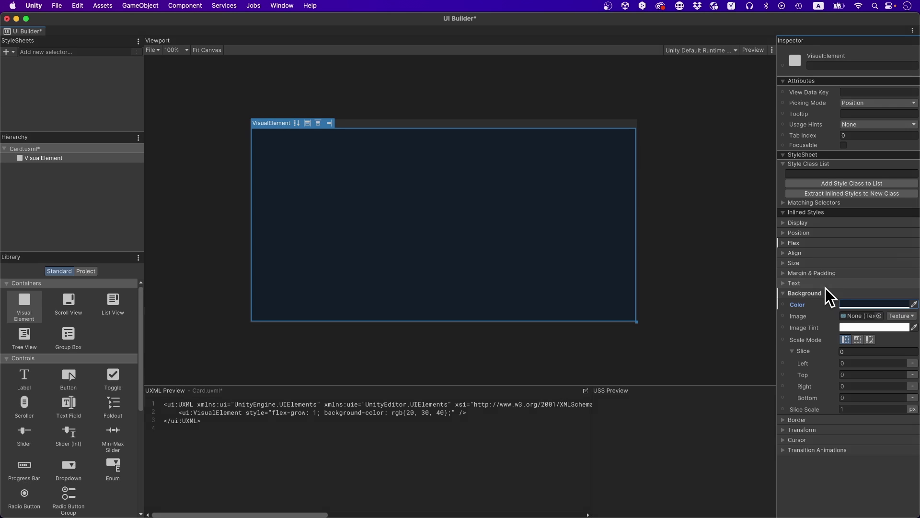
Step: Set the panel's width to 560 px and height to 180 px
{"action": "left_click", "coordinate": [830, 293]}
{"action": "left_click", "coordinate": [837, 265]}
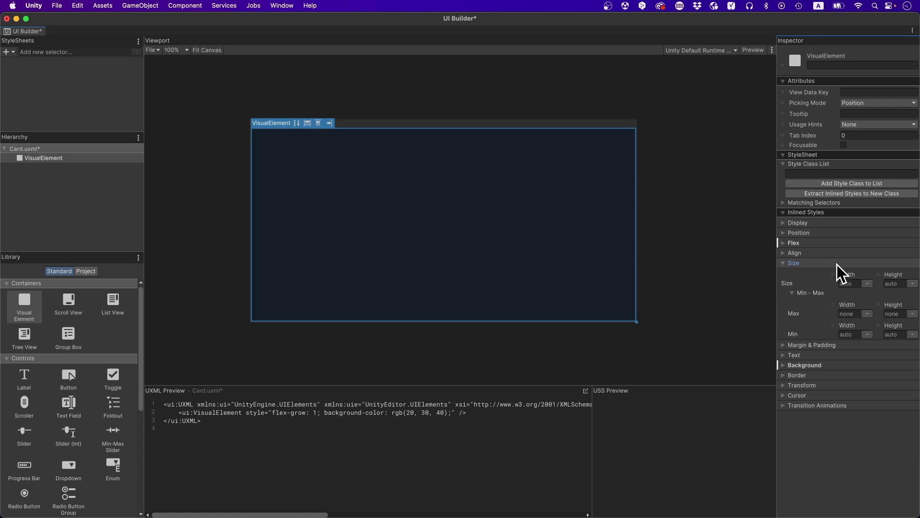
{"action": "left_click", "coordinate": [852, 283]}
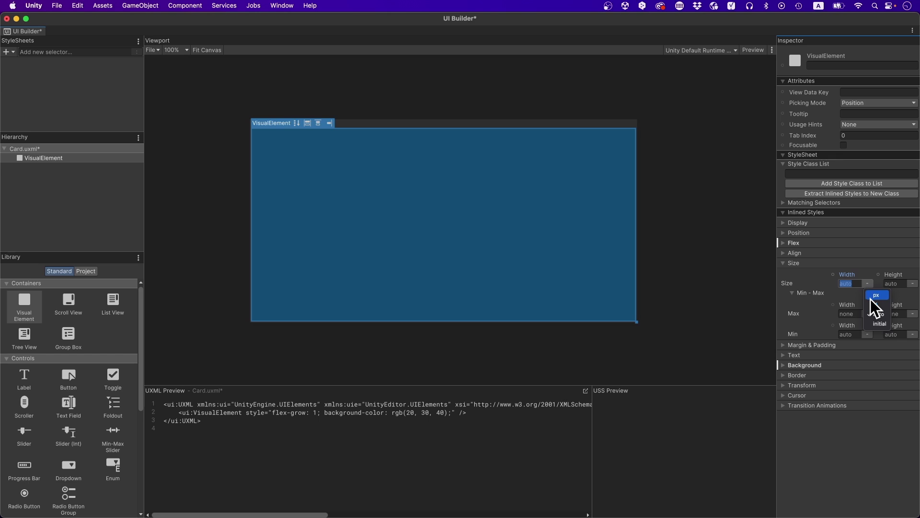
{"action": "left_click", "coordinate": [912, 284]}
{"action": "left_click", "coordinate": [855, 284]}
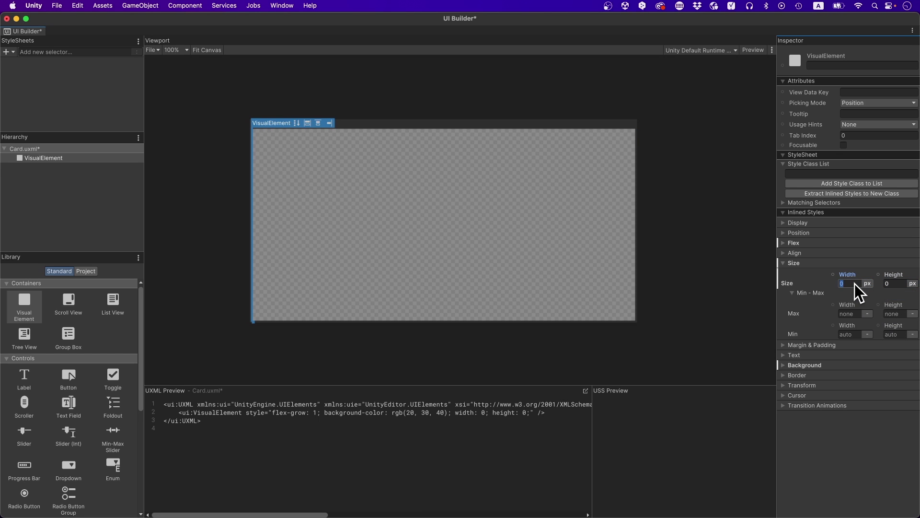
{"action": "key", "text": "Tab"}
{"action": "type", "text": "18"}
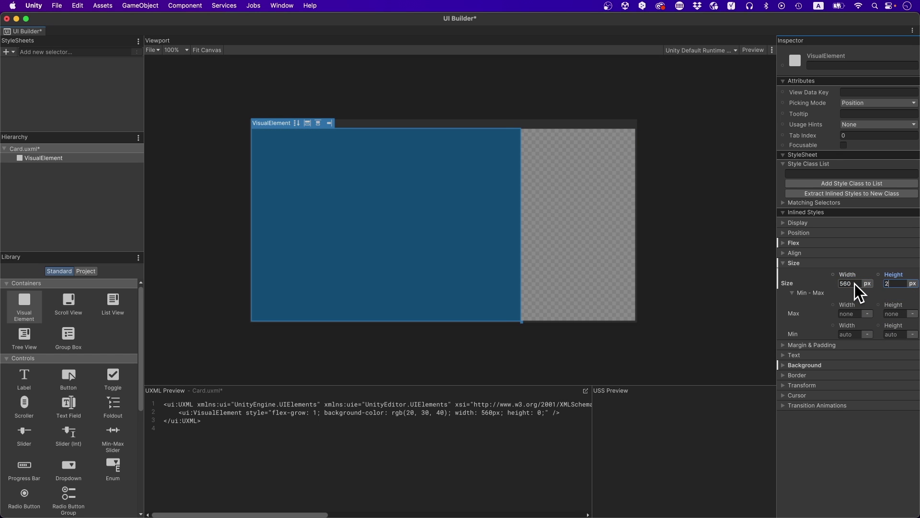
{"action": "type", "text": "0"}
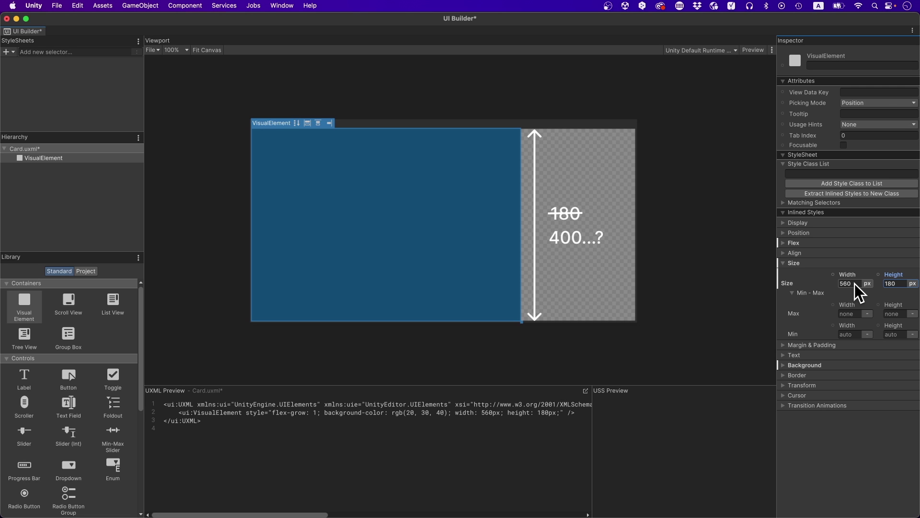
{"action": "left_click", "coordinate": [852, 263]}
{"action": "left_click", "coordinate": [854, 244]}
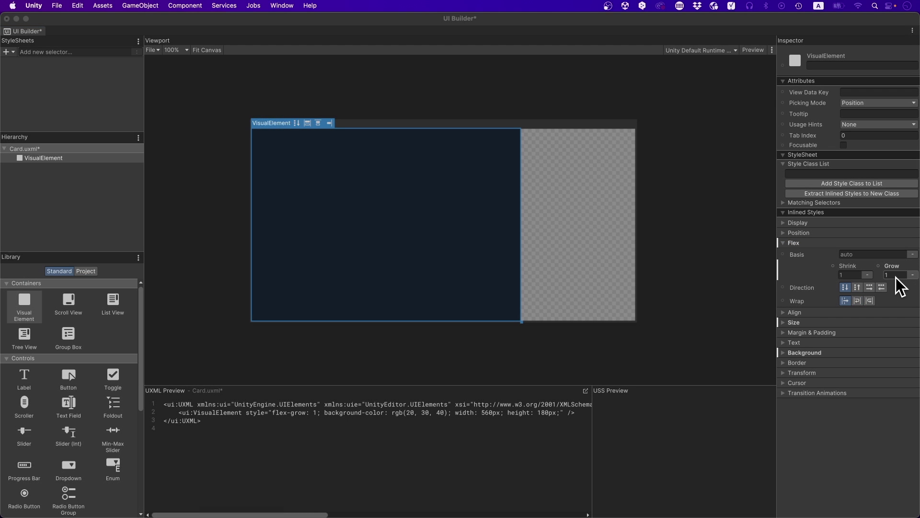
Step: Set flex grow to 0, then Unset the Grow field to remove flex-grow
{"action": "left_click", "coordinate": [896, 278]}
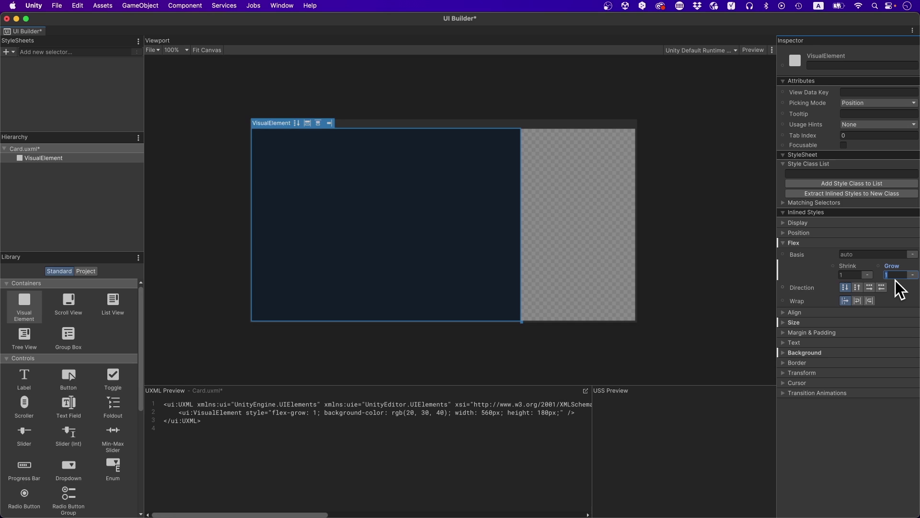
{"action": "type", "text": "0"}
{"action": "key", "text": "Return"}
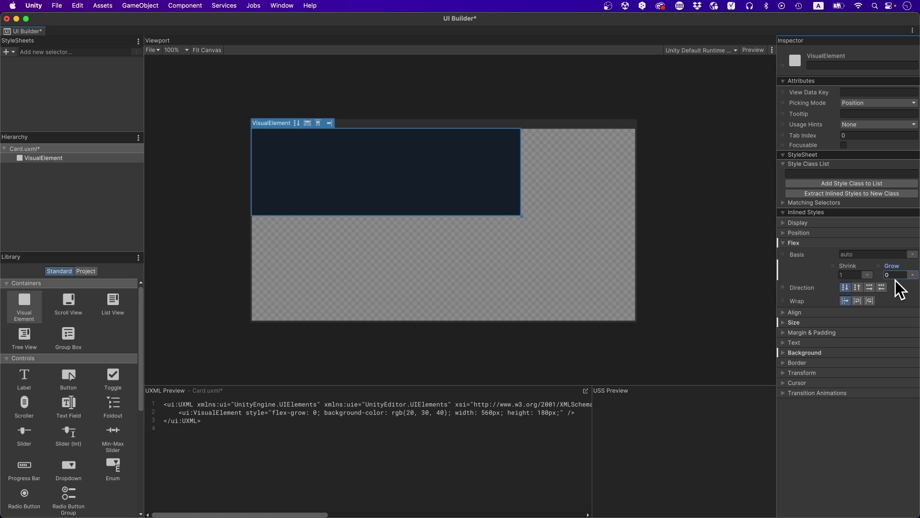
{"action": "right_click", "coordinate": [822, 277]}
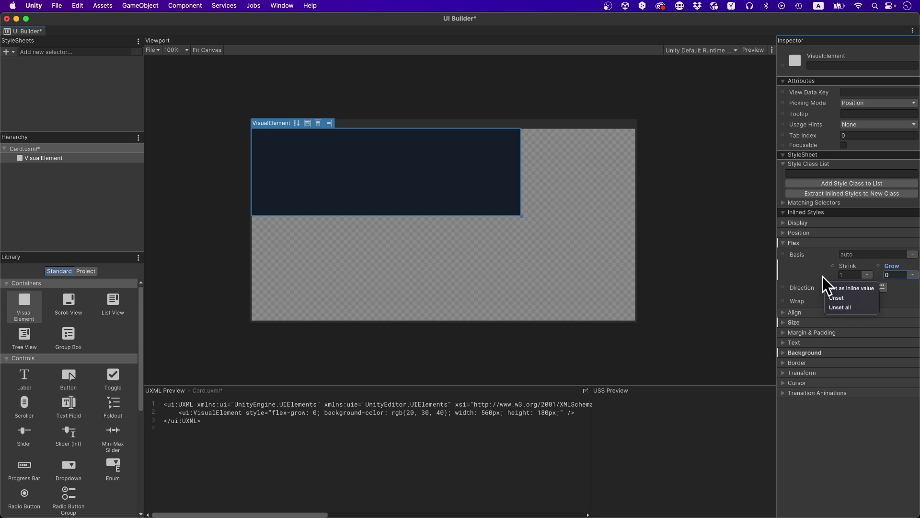
{"action": "left_click", "coordinate": [854, 297]}
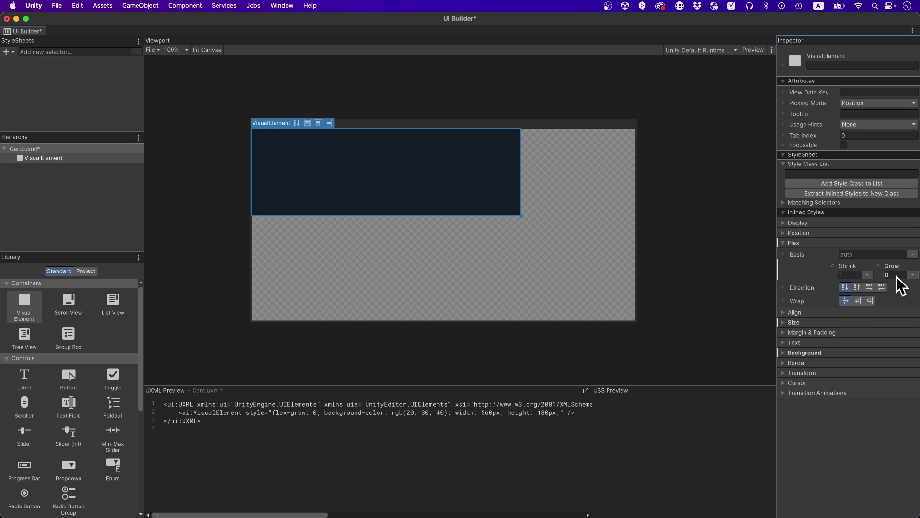
{"action": "type", "text": "1"}
{"action": "key", "text": "Return"}
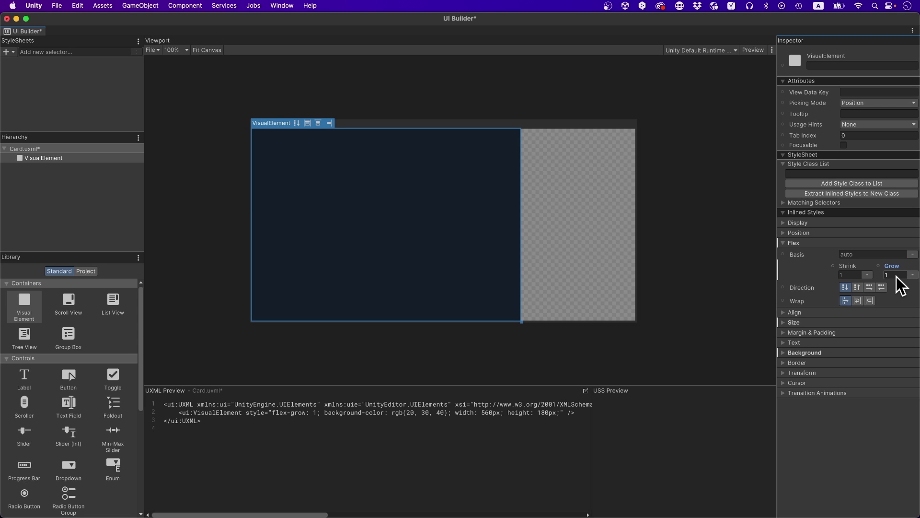
{"action": "right_click", "coordinate": [823, 282]}
{"action": "left_click", "coordinate": [853, 295]}
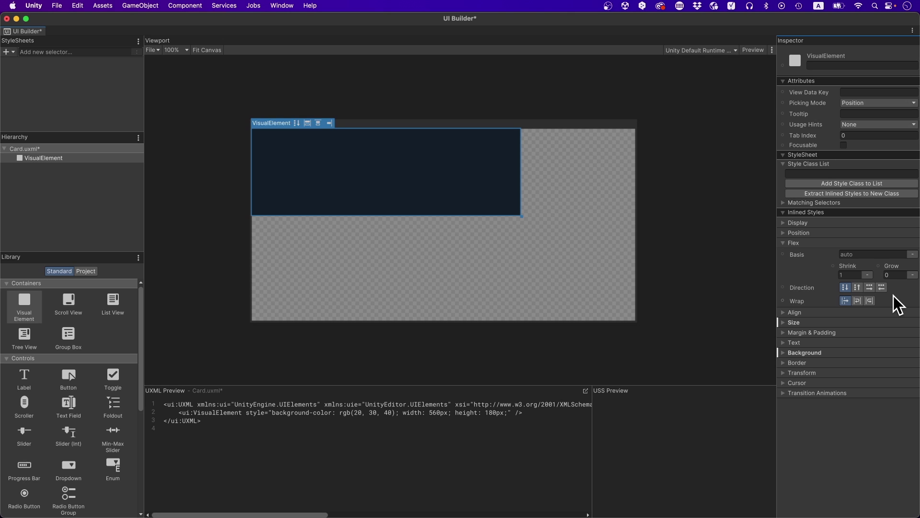
{"action": "left_click", "coordinate": [872, 243]}
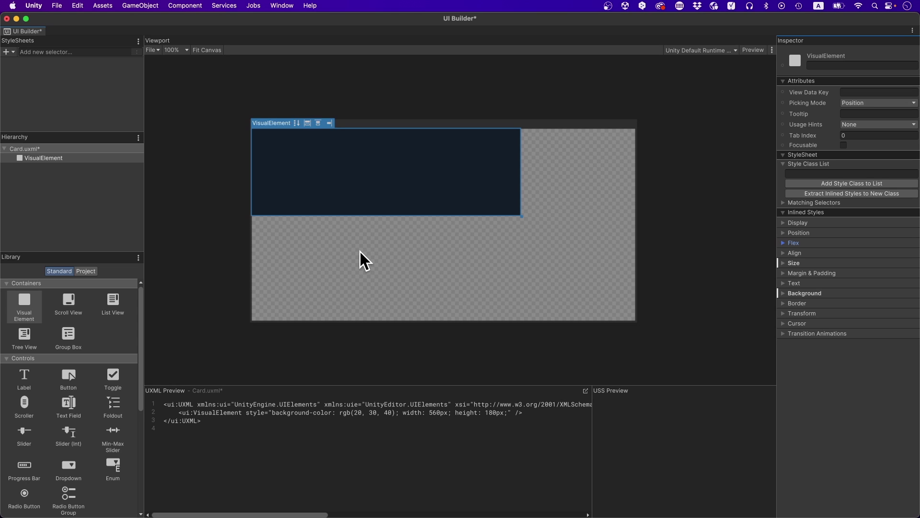
Step: Add three empty VisualElements to the card and rename the dark panel Root
{"action": "left_click_drag", "start_coordinate": [24, 303], "coordinate": [31, 224]}
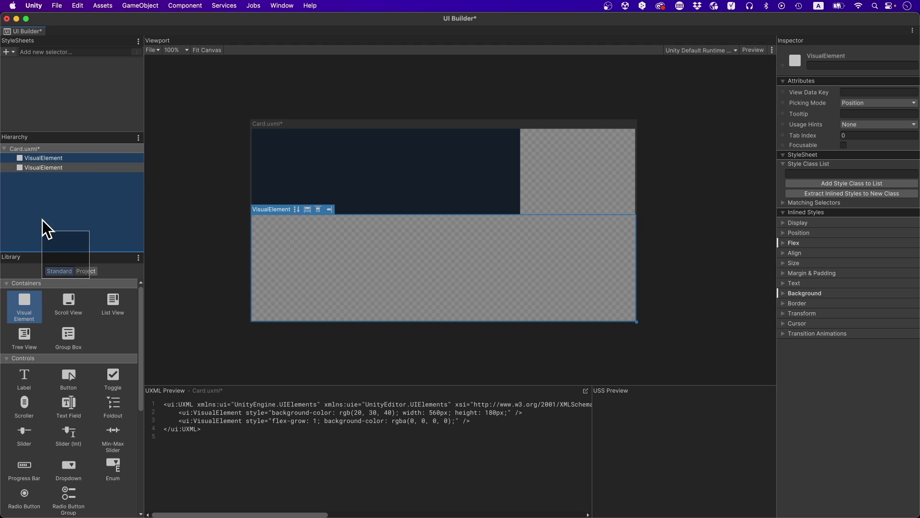
{"action": "left_click_drag", "start_coordinate": [24, 304], "coordinate": [43, 220]}
{"action": "left_click_drag", "start_coordinate": [28, 300], "coordinate": [41, 218]}
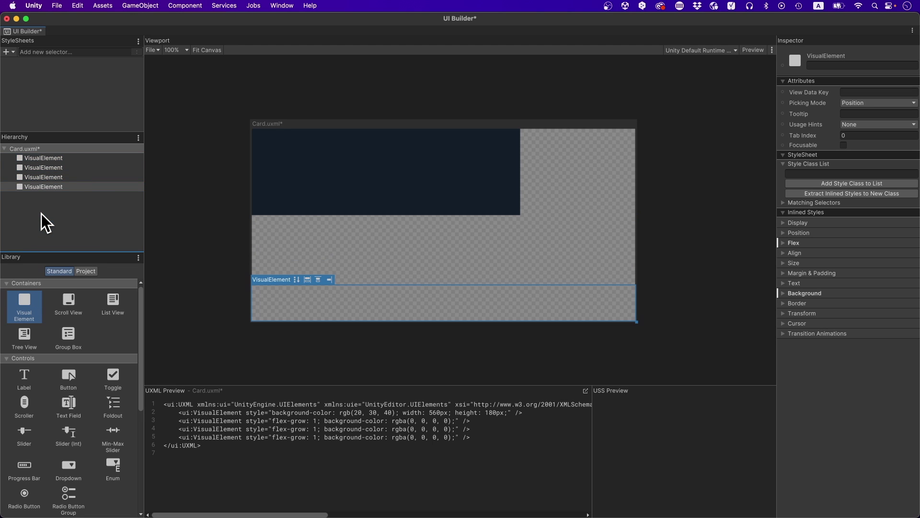
{"action": "left_click", "coordinate": [67, 158]}
{"action": "type", "text": "Root"}
{"action": "key", "text": "Return"}
Step: Rename the three new elements Line, Thumbnail and TextArea
{"action": "key", "text": "Down"}
{"action": "key", "text": "Return"}
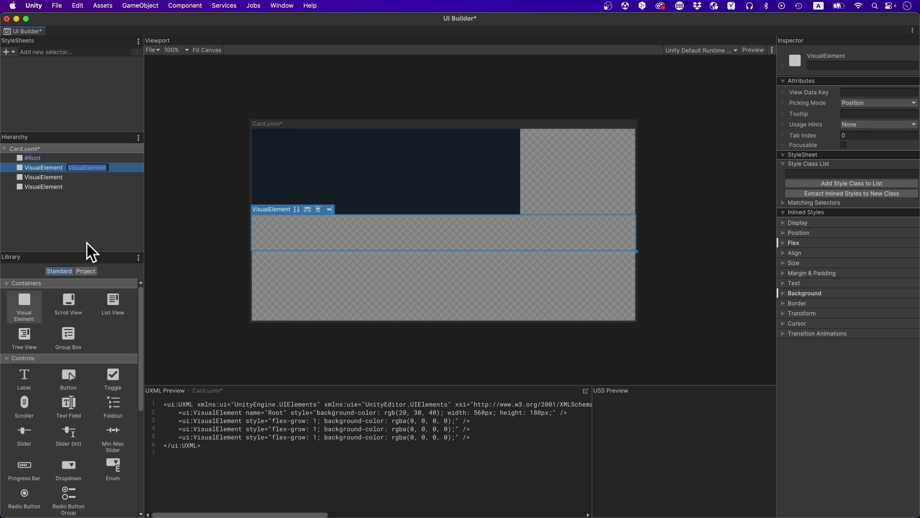
{"action": "type", "text": "Line"}
{"action": "key", "text": "Return"}
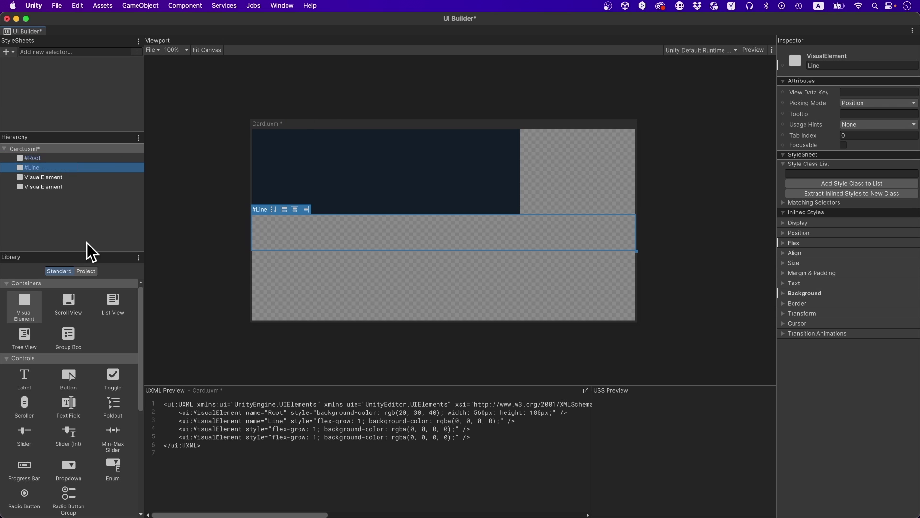
{"action": "key", "text": "Down"}
{"action": "key", "text": "Return"}
{"action": "type", "text": "Thumbnail"}
{"action": "key", "text": "Return"}
{"action": "key", "text": "Down"}
{"action": "key", "text": "Return"}
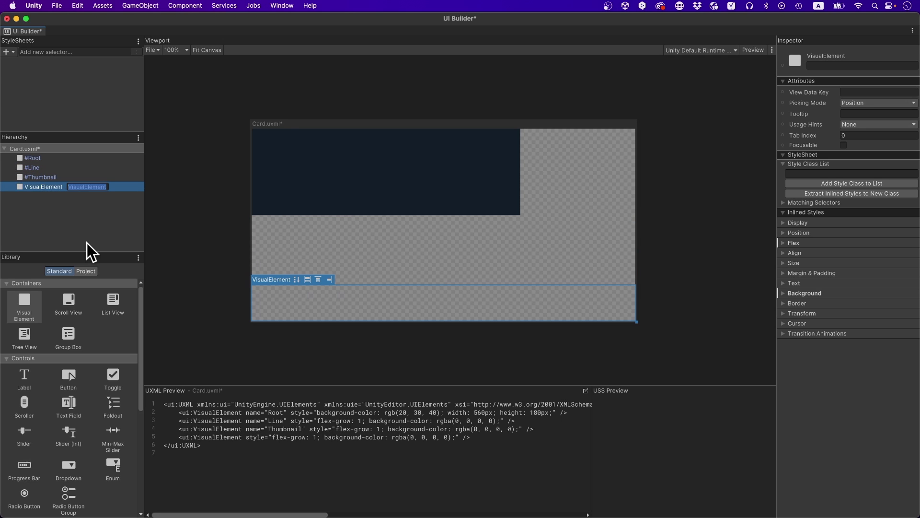
{"action": "type", "text": "TextArew"}
{"action": "key", "text": "BackSpace"}
{"action": "type", "text": "a"}
{"action": "key", "text": "Return"}
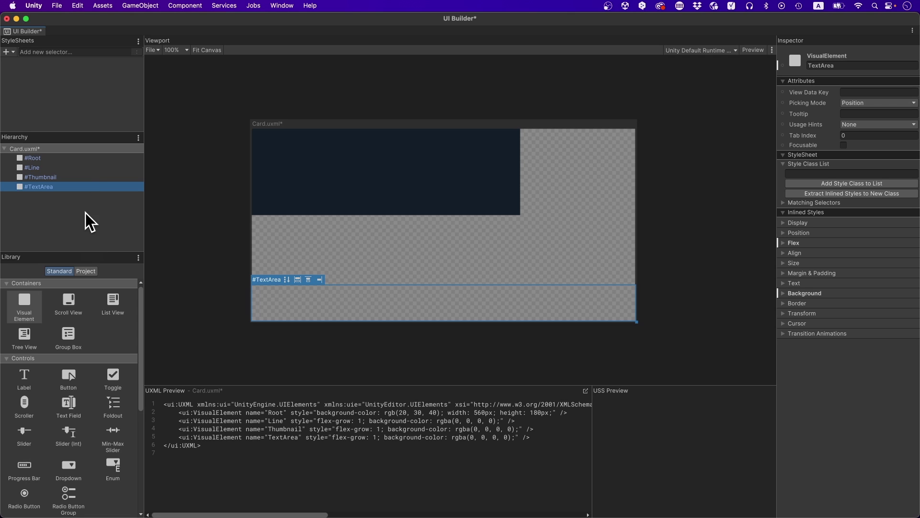
Step: Nest Line, Thumbnail and TextArea inside Root
{"action": "left_click", "coordinate": [75, 170], "text": "shift"}
{"action": "left_click_drag", "start_coordinate": [66, 176], "coordinate": [42, 157]}
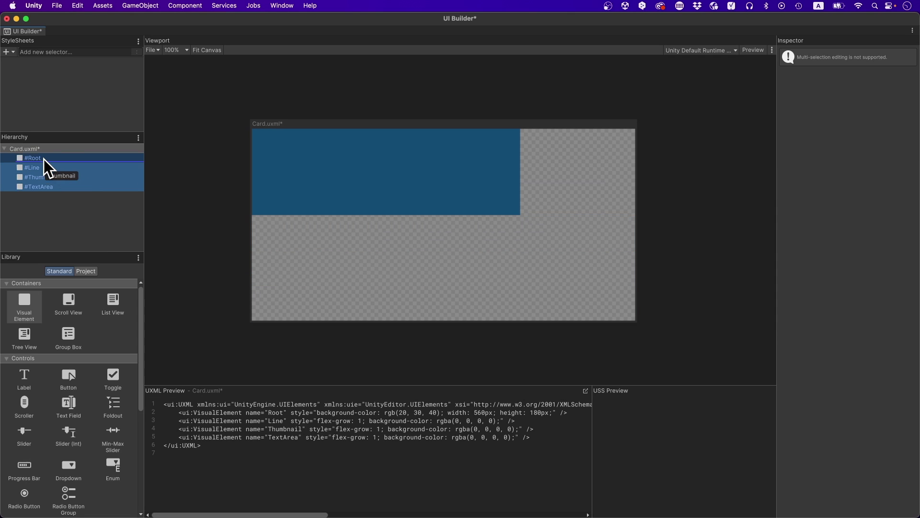
{"action": "left_click", "coordinate": [53, 205]}
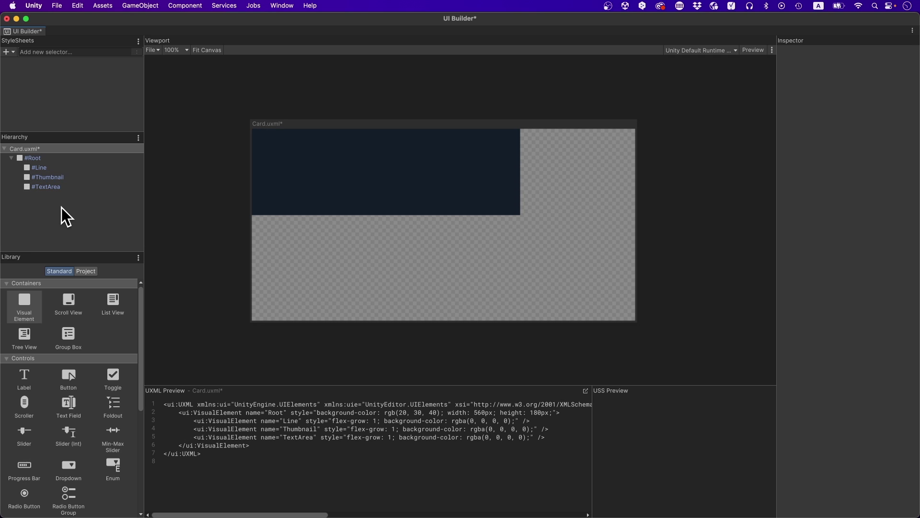
Step: Set Root's flex direction to row so Line, Thumbnail and TextArea sit side by side
{"action": "left_click", "coordinate": [57, 159]}
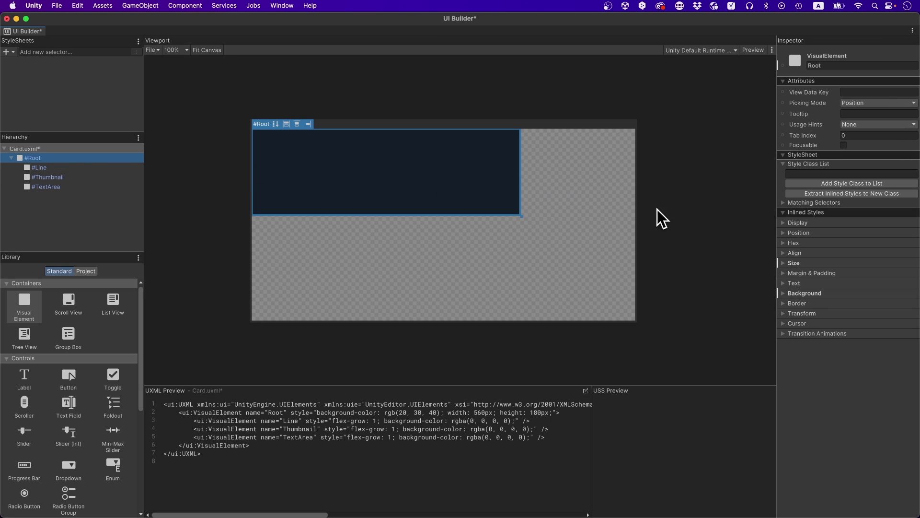
{"action": "left_click", "coordinate": [820, 241]}
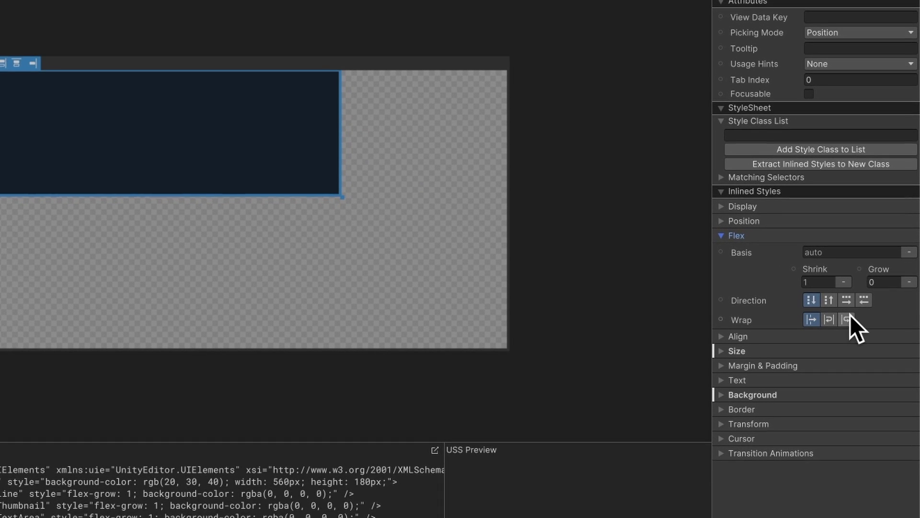
{"action": "left_click", "coordinate": [845, 302]}
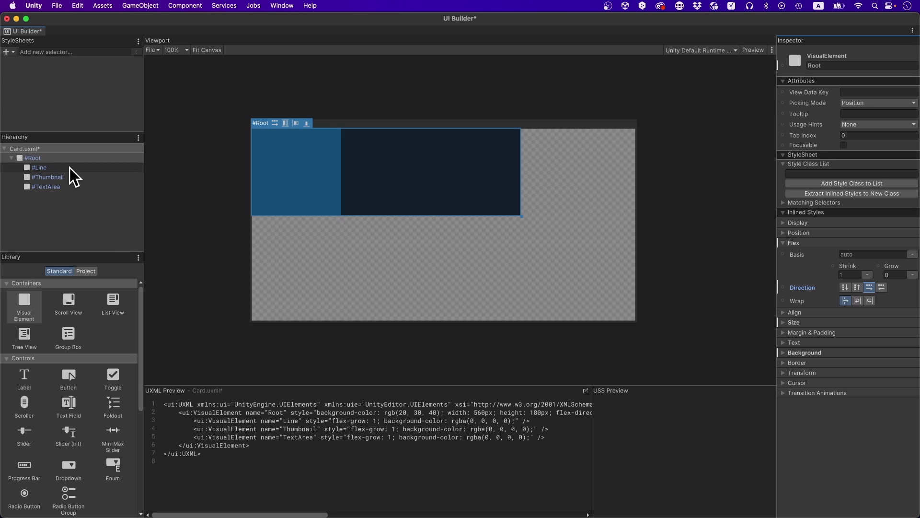
Step: Size the Line element to 15 px wide and 100% high
{"action": "left_click", "coordinate": [70, 168]}
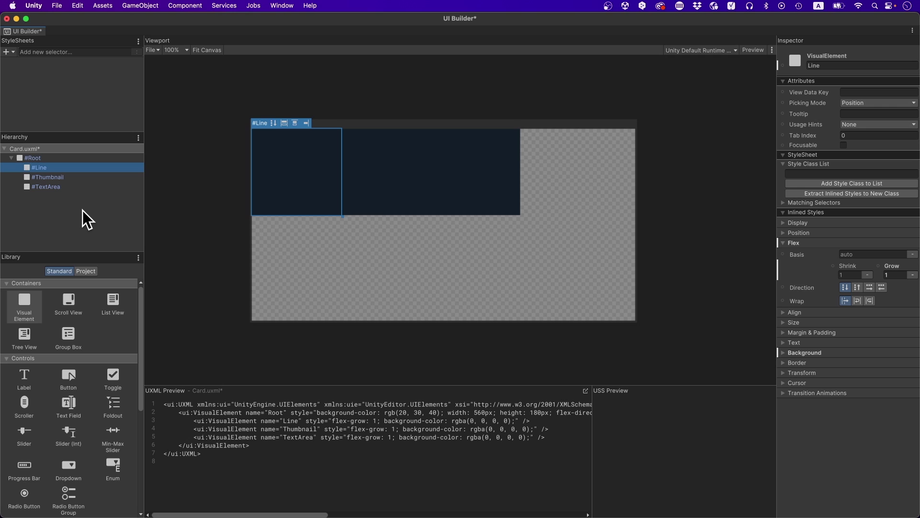
{"action": "left_click", "coordinate": [868, 245]}
{"action": "left_click", "coordinate": [847, 262]}
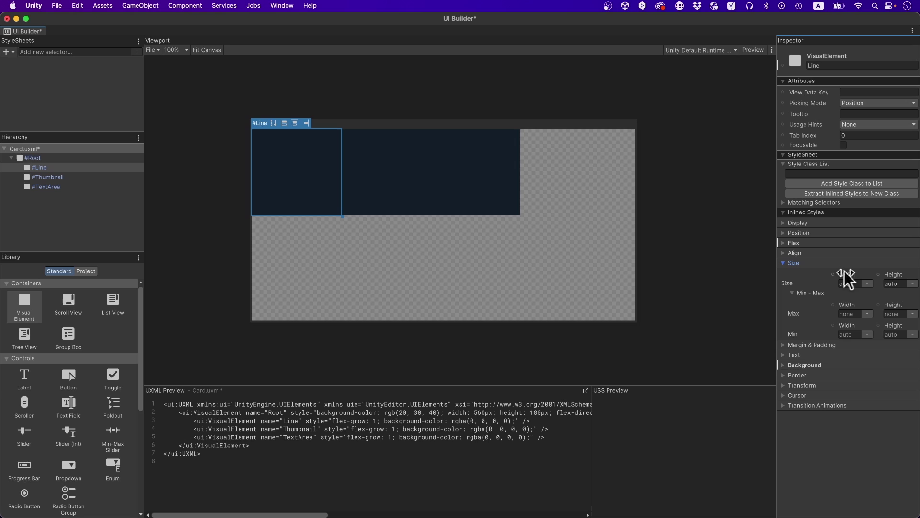
{"action": "left_click", "coordinate": [868, 283]}
{"action": "left_click", "coordinate": [875, 295]}
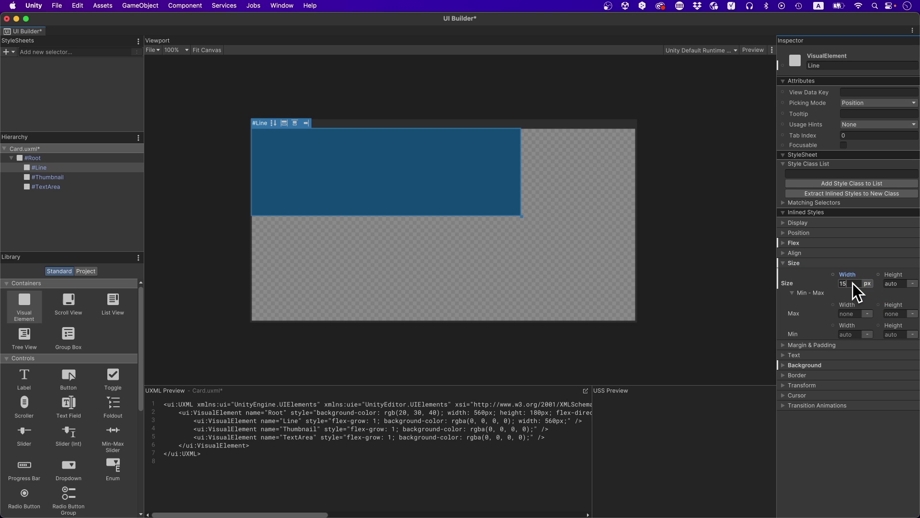
{"action": "key", "text": "Return"}
{"action": "left_click", "coordinate": [912, 283]}
{"action": "left_click", "coordinate": [899, 305]}
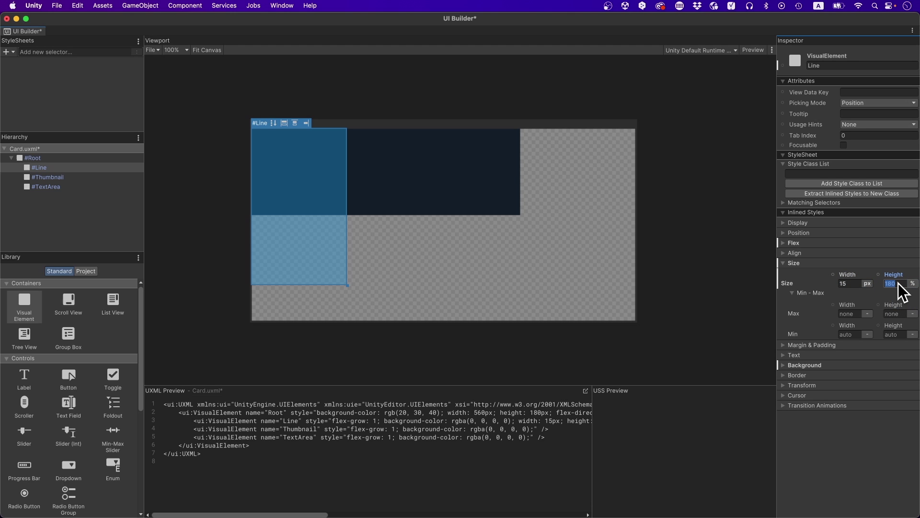
{"action": "type", "text": "100"}
{"action": "key", "text": "Return"}
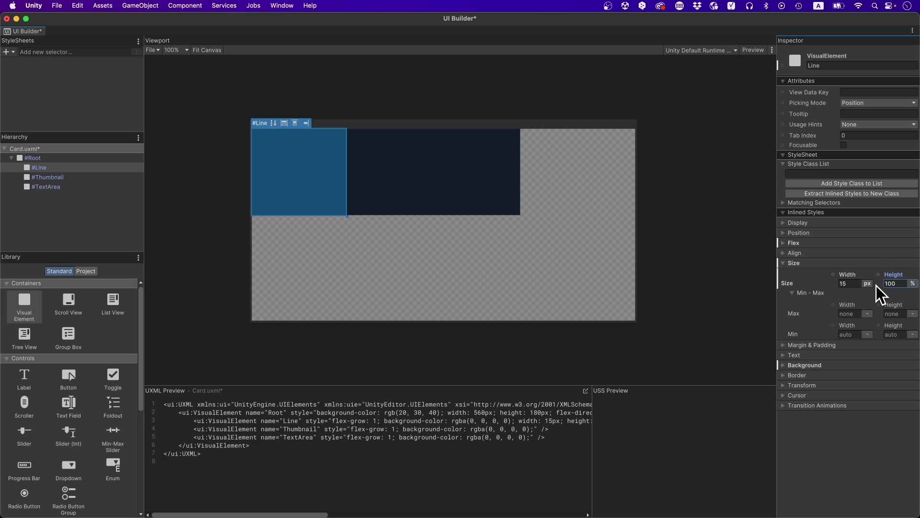
Step: Unset Line's flex Grow so it stops stretching
{"action": "left_click", "coordinate": [874, 242]}
{"action": "right_click", "coordinate": [802, 273]}
{"action": "left_click", "coordinate": [813, 290]}
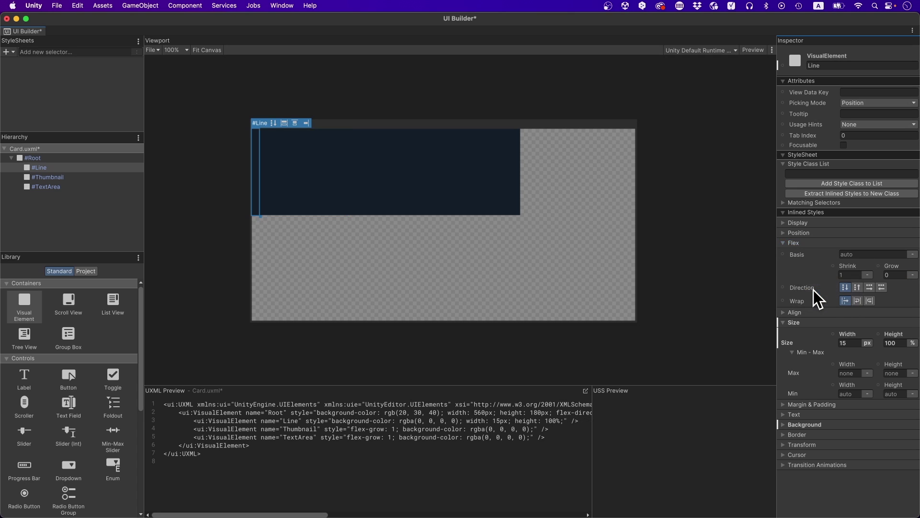
Step: Set Line's background colour to hex 229DC3
{"action": "left_click", "coordinate": [823, 244]}
{"action": "left_click", "coordinate": [829, 262]}
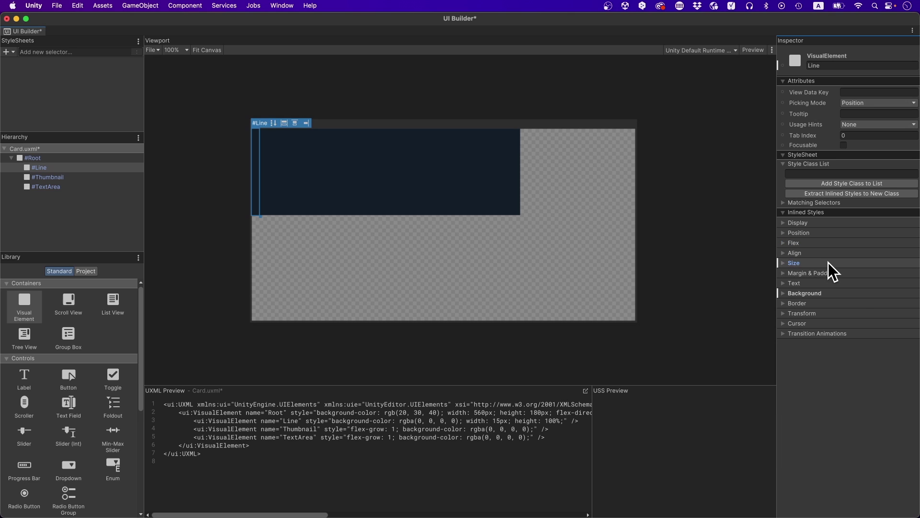
{"action": "left_click", "coordinate": [852, 293]}
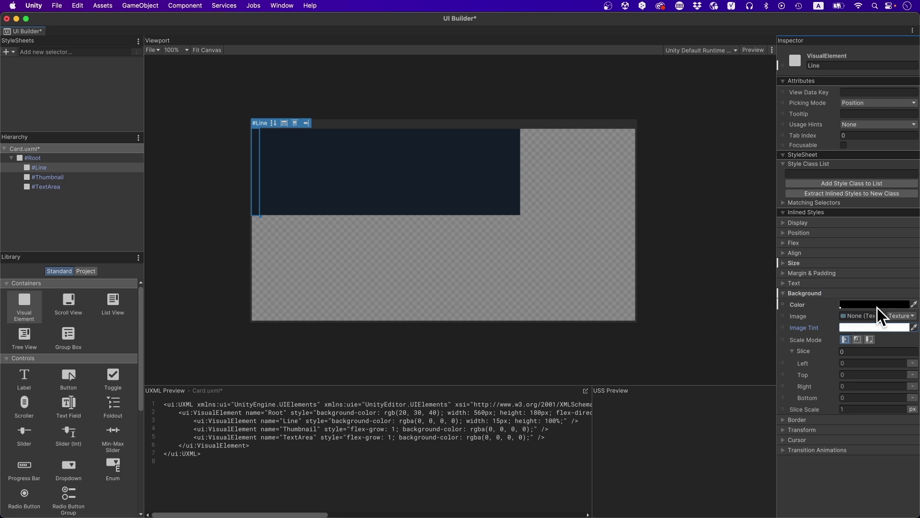
{"action": "left_click", "coordinate": [876, 306]}
{"action": "double_click", "coordinate": [891, 489]}
{"action": "type", "text": "229DC3"}
{"action": "left_click", "coordinate": [894, 477]}
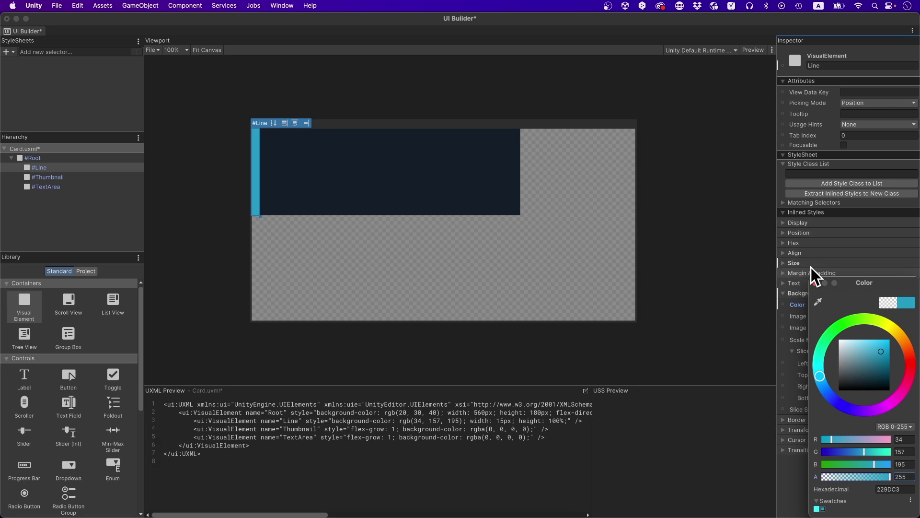
{"action": "left_click", "coordinate": [814, 282]}
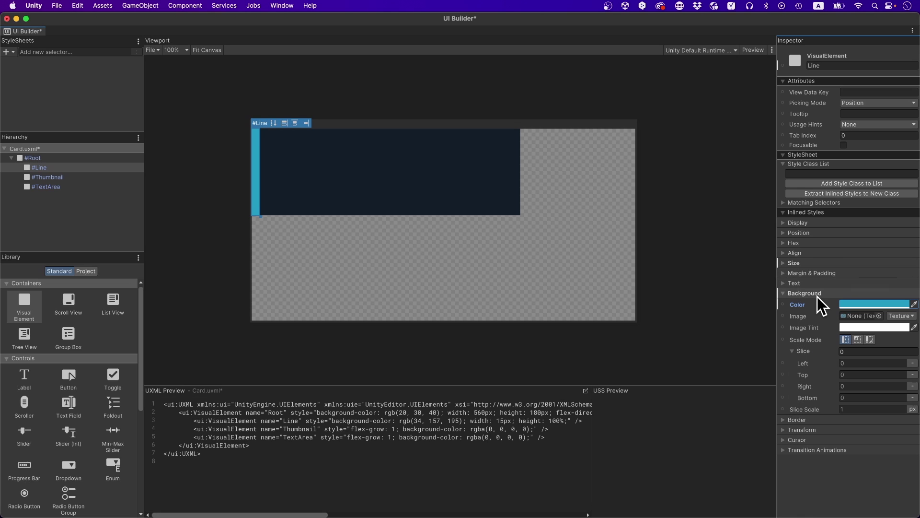
{"action": "left_click", "coordinate": [818, 296]}
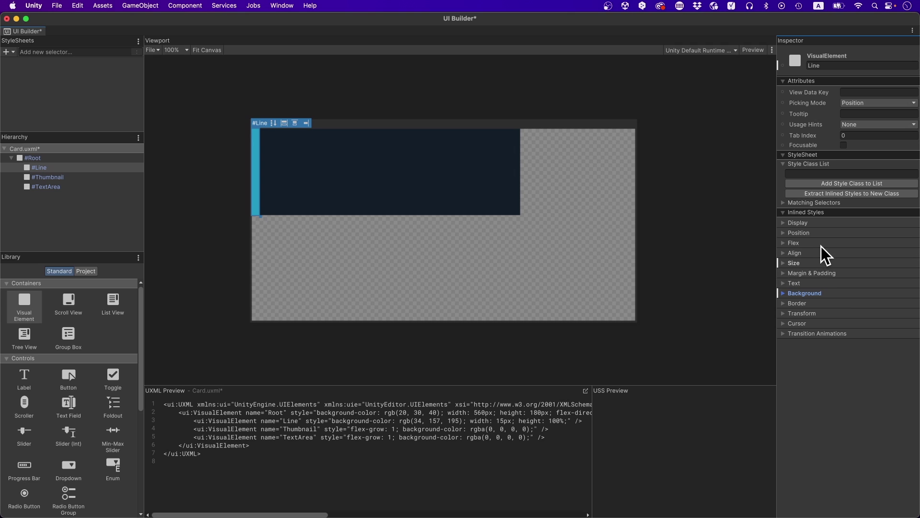
Step: Set Line's Position Mode to Absolute
{"action": "left_click", "coordinate": [824, 233]}
{"action": "left_click", "coordinate": [882, 242]}
{"action": "left_click", "coordinate": [881, 265]}
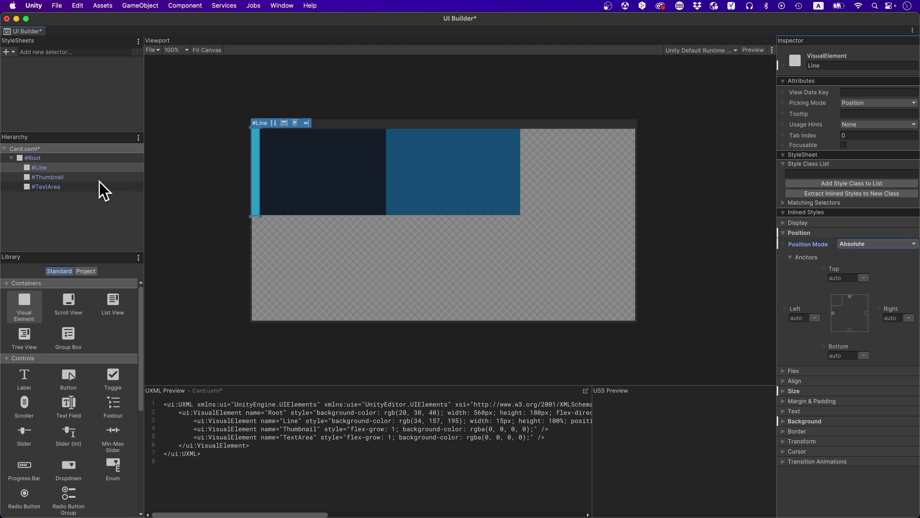
Step: Select Thumbnail and use the boy1 texture as its background image
{"action": "left_click", "coordinate": [98, 178]}
{"action": "left_click", "coordinate": [820, 321]}
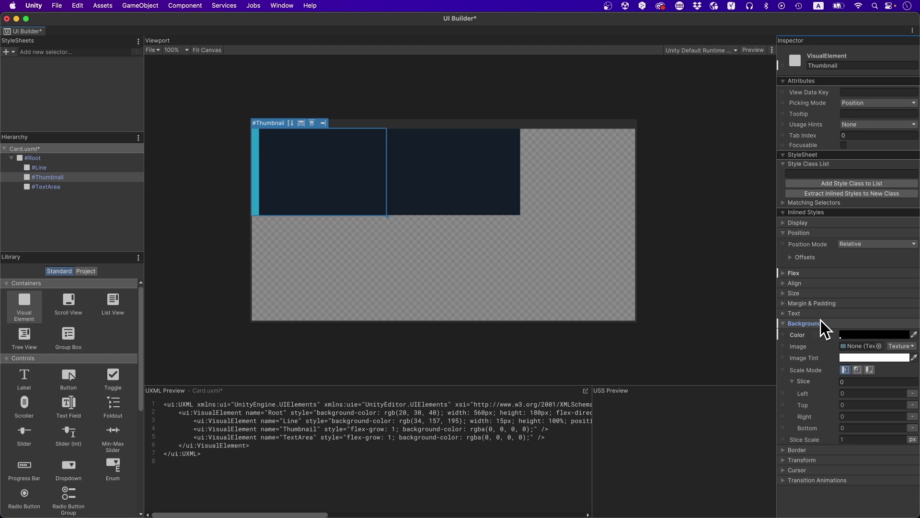
{"action": "left_click", "coordinate": [879, 346]}
{"action": "double_click", "coordinate": [878, 279]}
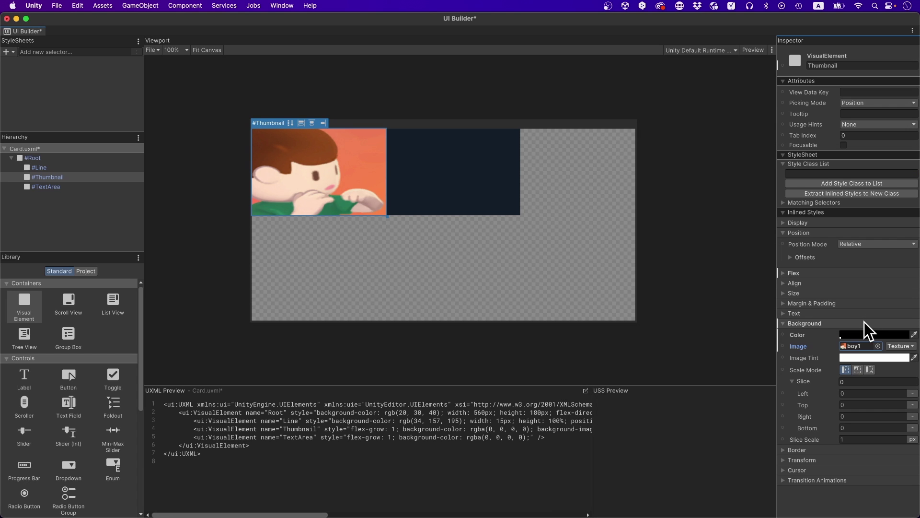
{"action": "left_click", "coordinate": [864, 323]}
Step: Set Thumbnail's width and height to 140 px
{"action": "left_click", "coordinate": [862, 293]}
{"action": "left_click", "coordinate": [868, 313]}
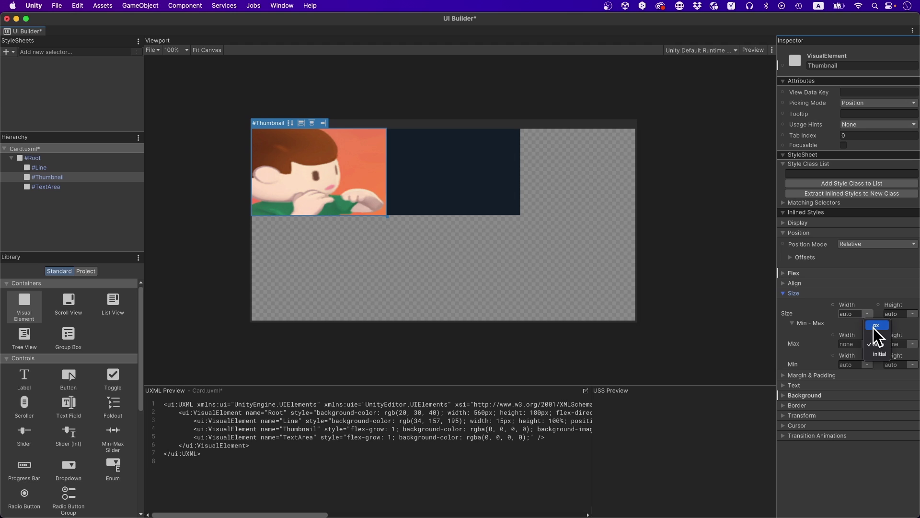
{"action": "left_click", "coordinate": [873, 329]}
{"action": "type", "text": "140"}
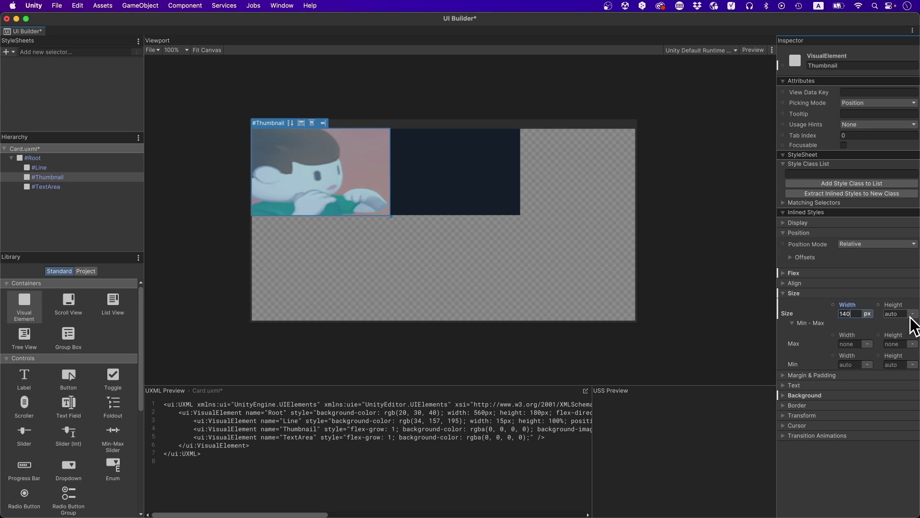
{"action": "left_click", "coordinate": [913, 314]}
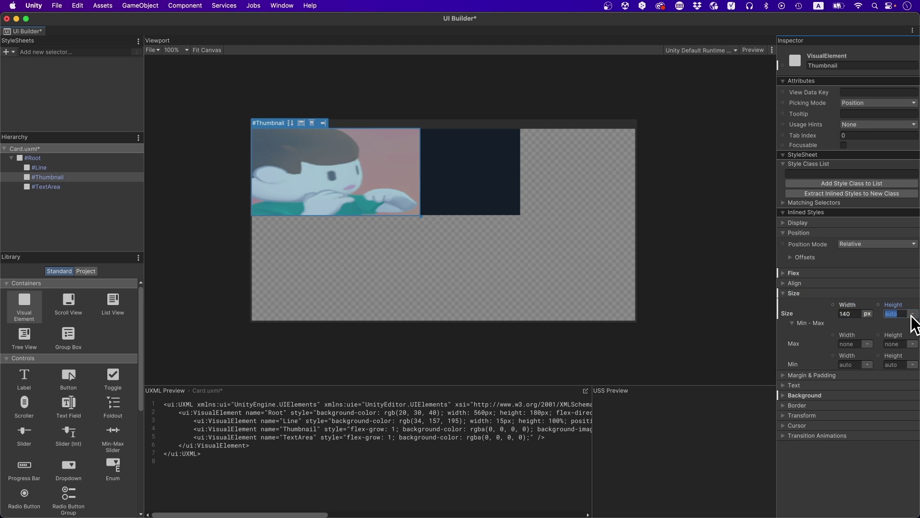
{"action": "left_click", "coordinate": [902, 326]}
{"action": "type", "text": "140"}
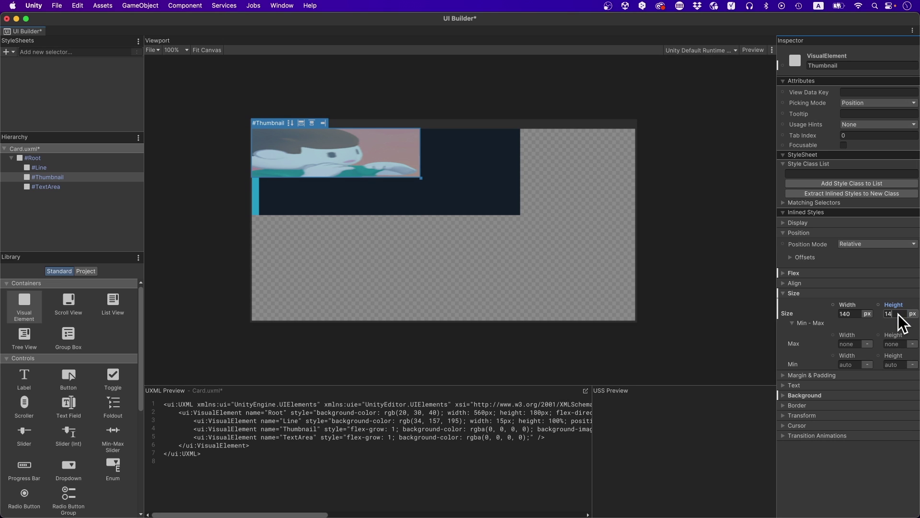
{"action": "key", "text": "Return"}
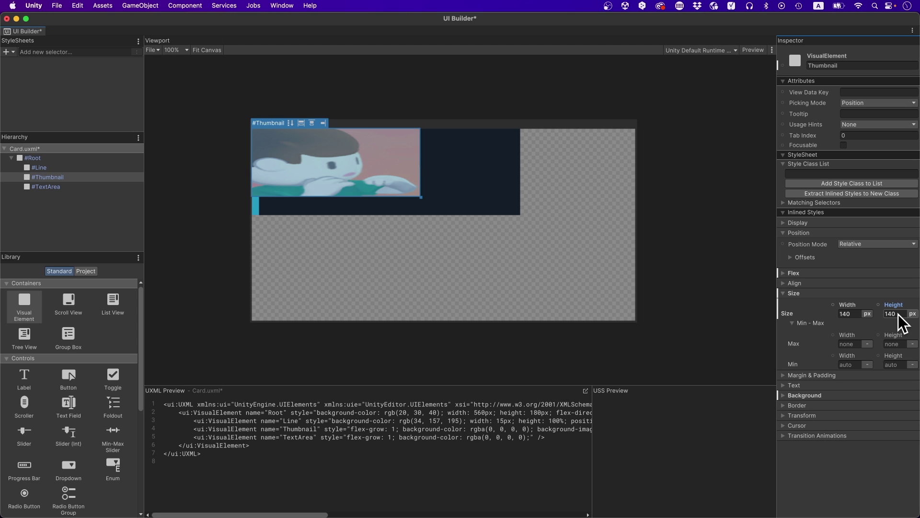
Step: Unset Thumbnail's flex Grow so it keeps its fixed size
{"action": "left_click", "coordinate": [890, 294]}
{"action": "left_click", "coordinate": [853, 273]}
{"action": "right_click", "coordinate": [820, 294]}
{"action": "left_click", "coordinate": [839, 322]}
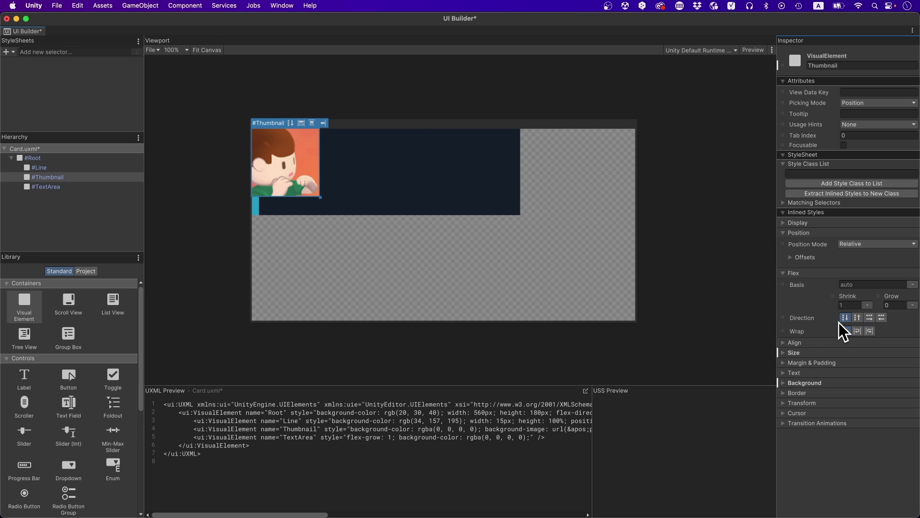
{"action": "left_click", "coordinate": [834, 273]}
{"action": "left_click", "coordinate": [839, 232]}
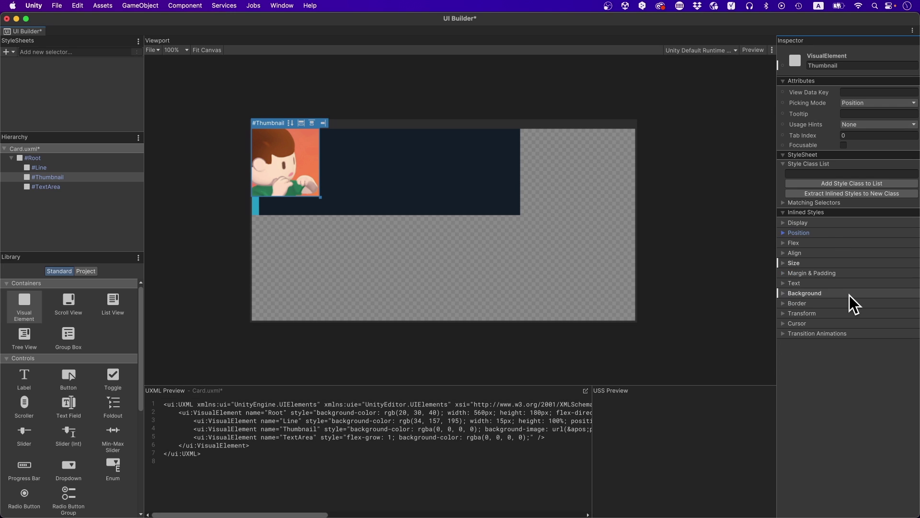
Step: Give Thumbnail margins of 35 px left and 20 px right, top and bottom
{"action": "left_click", "coordinate": [850, 274]}
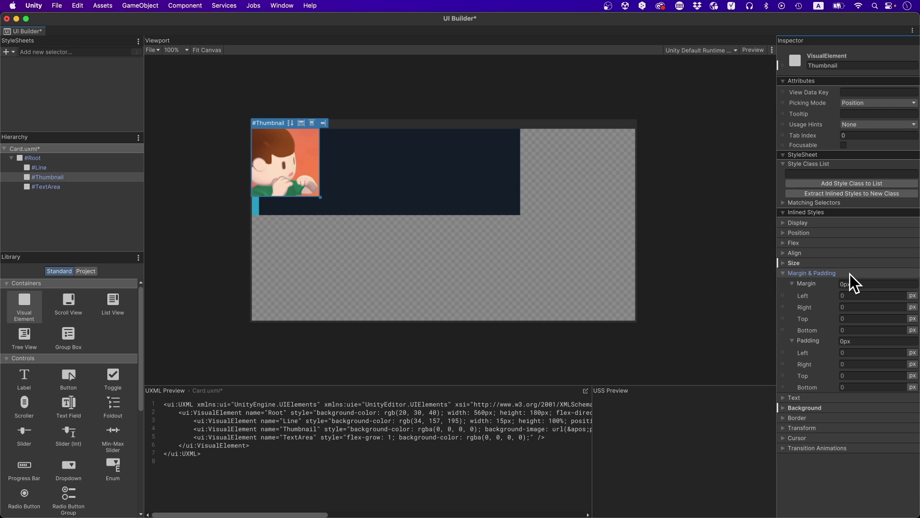
{"action": "left_click", "coordinate": [866, 295]}
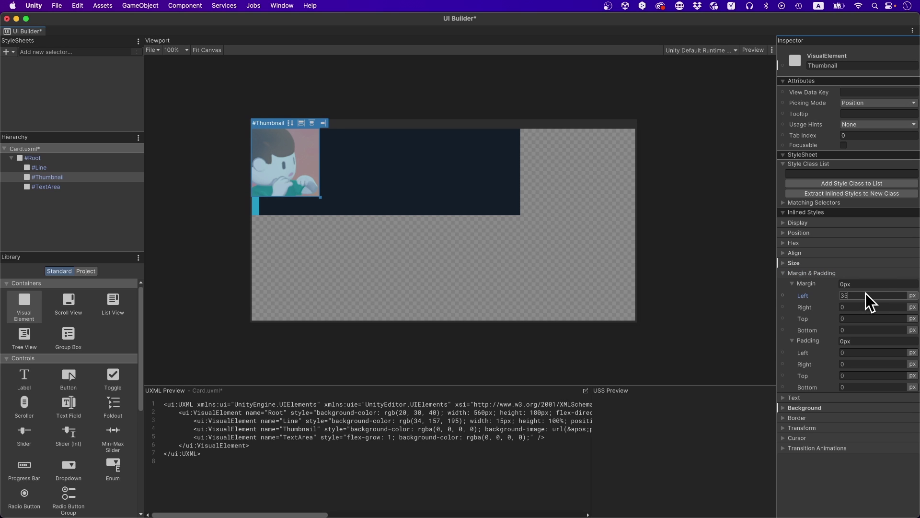
{"action": "key", "text": "Return"}
{"action": "key", "text": "Tab"}
{"action": "type", "text": "20"}
{"action": "key", "text": "Tab"}
{"action": "type", "text": "20"}
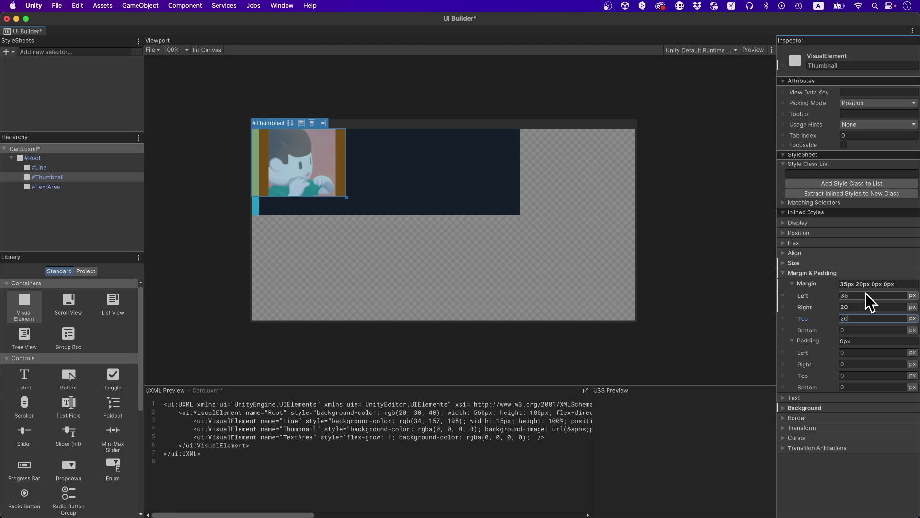
{"action": "key", "text": "Tab"}
{"action": "type", "text": "20"}
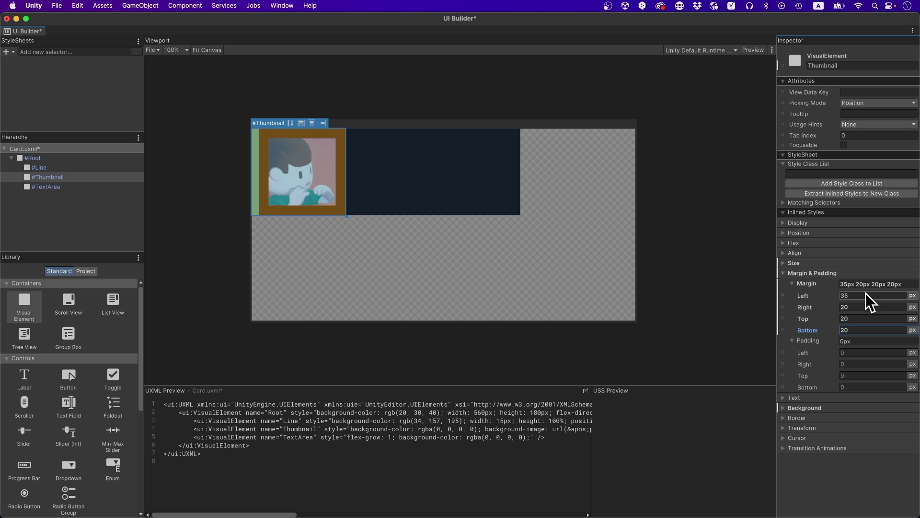
{"action": "left_click", "coordinate": [858, 274]}
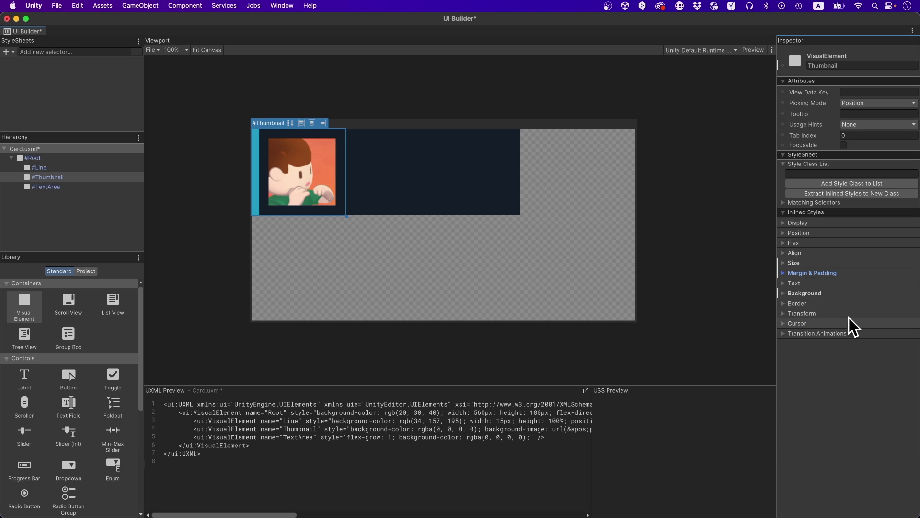
Step: Set Thumbnail's border radius to 70 px so it appears circular
{"action": "left_click", "coordinate": [852, 303]}
{"action": "left_click", "coordinate": [872, 422]}
{"action": "type", "text": "0"}
{"action": "key", "text": "Return"}
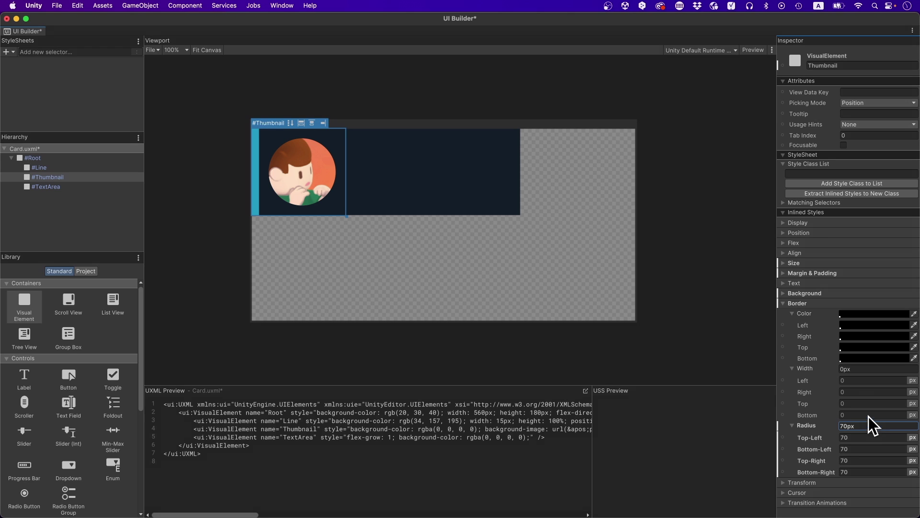
{"action": "left_click", "coordinate": [836, 300]}
{"action": "left_click", "coordinate": [837, 300]}
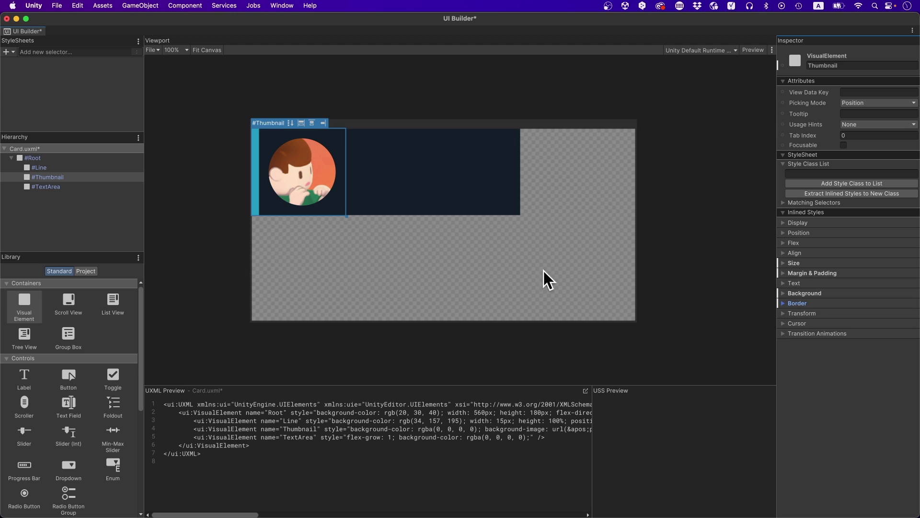
{"action": "left_click", "coordinate": [67, 186]}
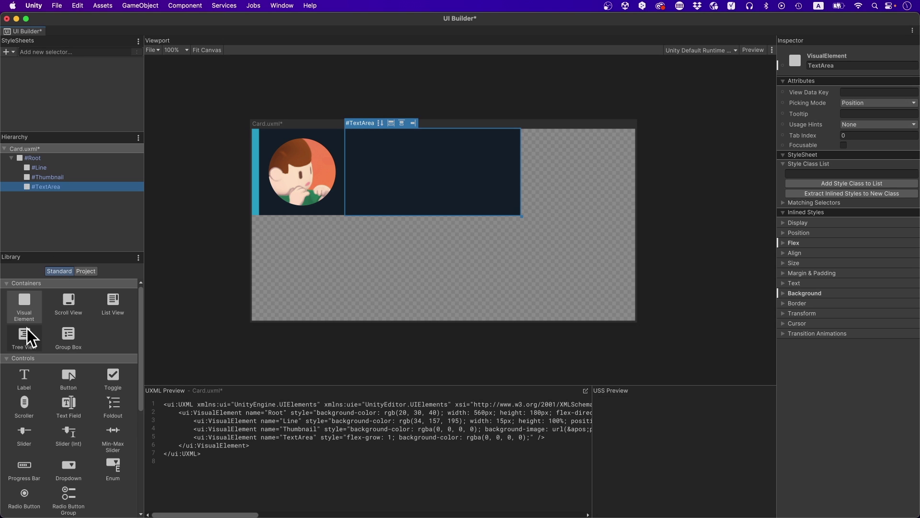
Step: Add two Label elements inside TextArea, then expand TextArea's Flex settings
{"action": "left_click_drag", "start_coordinate": [26, 375], "coordinate": [43, 189]}
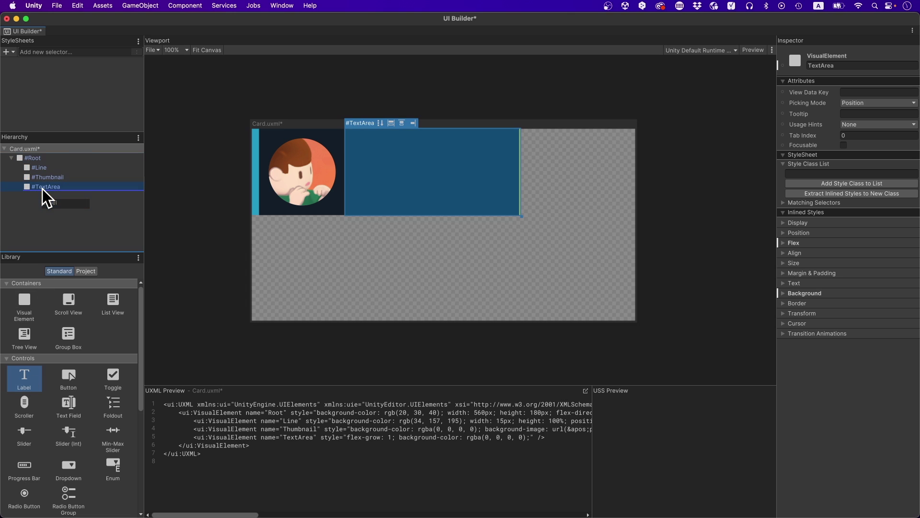
{"action": "mouse_move", "coordinate": [35, 375]}
{"action": "left_mouse_down"}
{"action": "mouse_move", "coordinate": [60, 200]}
{"action": "mouse_move", "coordinate": [53, 185]}
{"action": "left_mouse_up"}
{"action": "left_click", "coordinate": [58, 204], "text": "shift"}
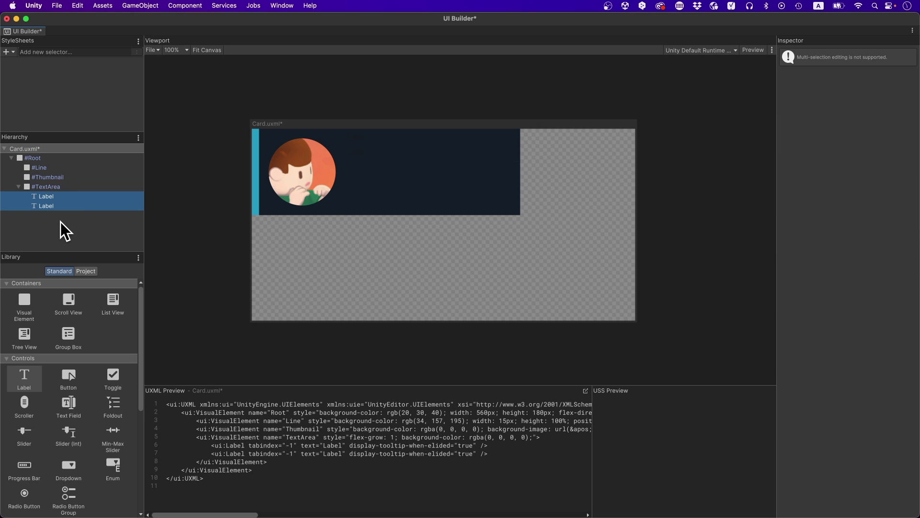
{"action": "left_click", "coordinate": [63, 188]}
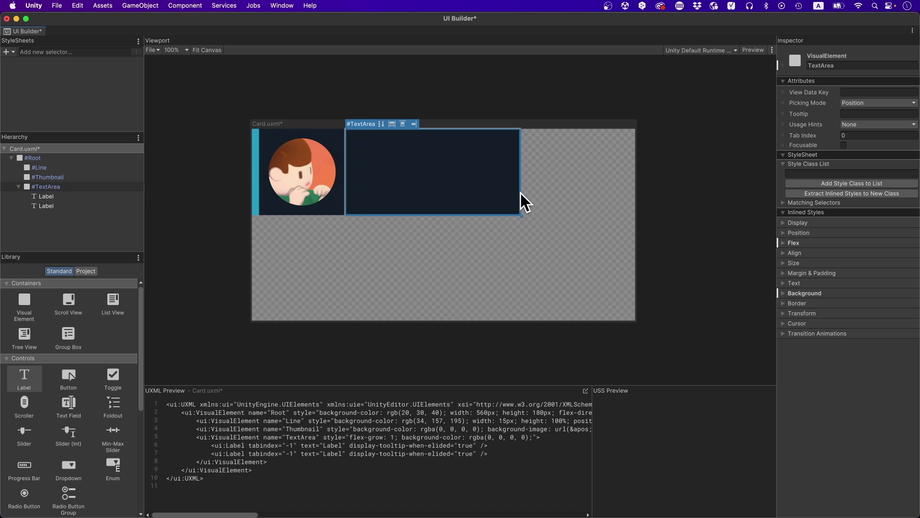
{"action": "left_click", "coordinate": [829, 242]}
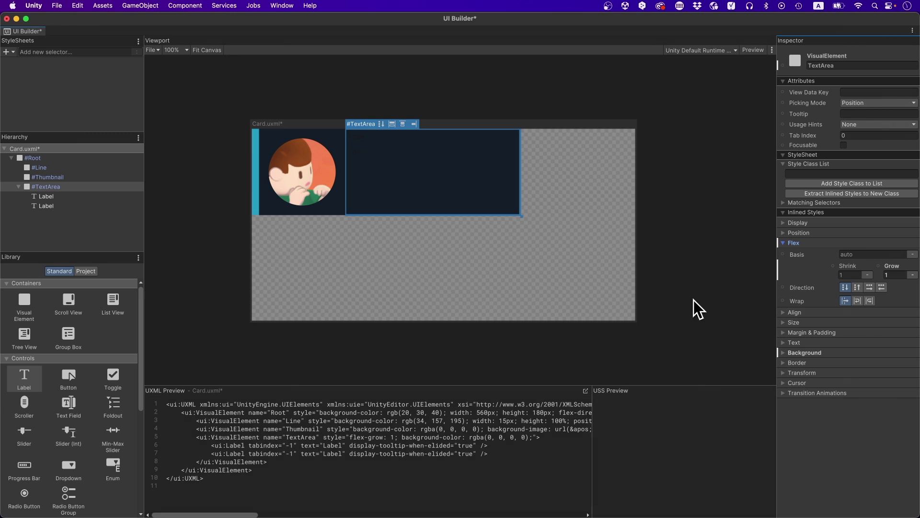
Step: Set TextArea's Justify Content to center and rename the labels Name and Description
{"action": "left_click", "coordinate": [820, 314]}
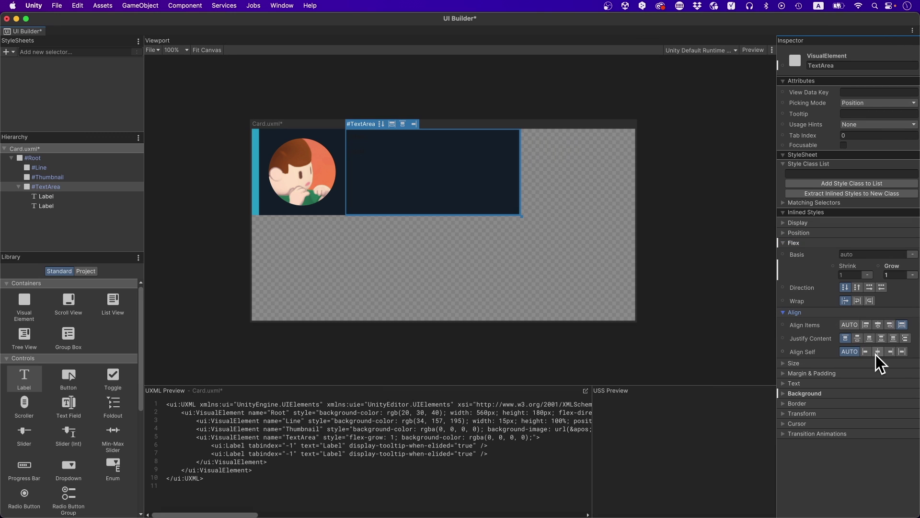
{"action": "left_click", "coordinate": [857, 338]}
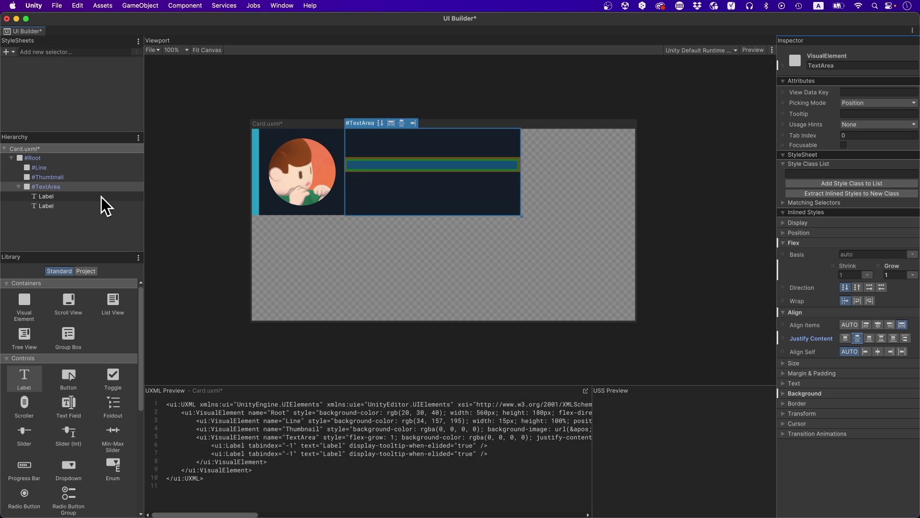
{"action": "left_click", "coordinate": [99, 195]}
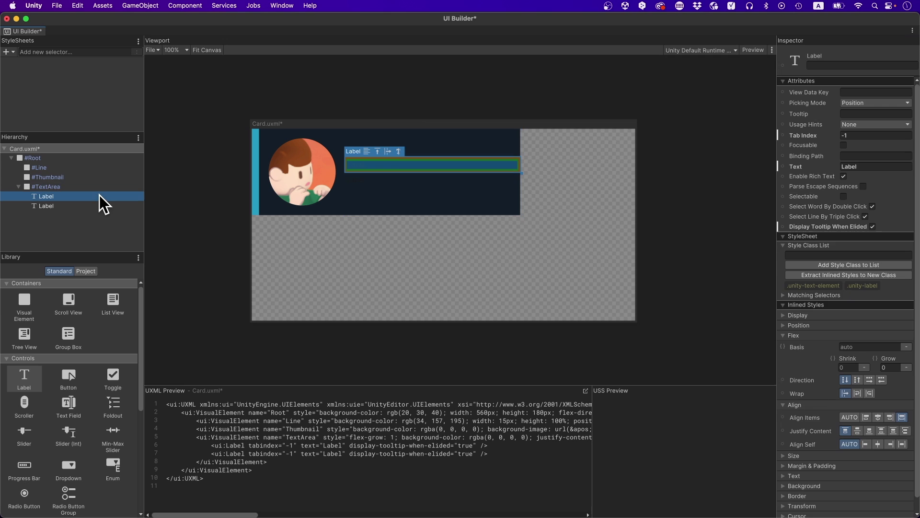
{"action": "type", "text": "Name"}
{"action": "left_click", "coordinate": [68, 209]}
{"action": "type", "text": "Di"}
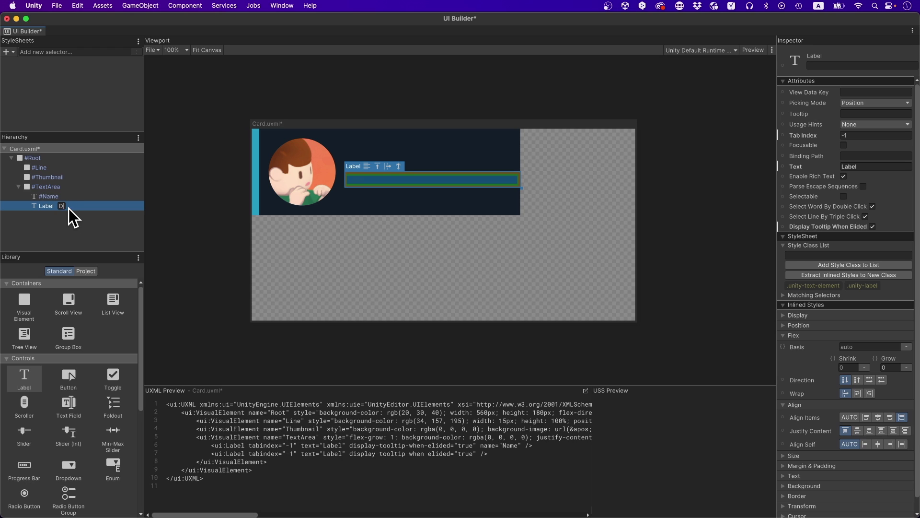
{"action": "type", "text": "e"}
{"action": "type", "text": "scription"}
{"action": "key", "text": "Return"}
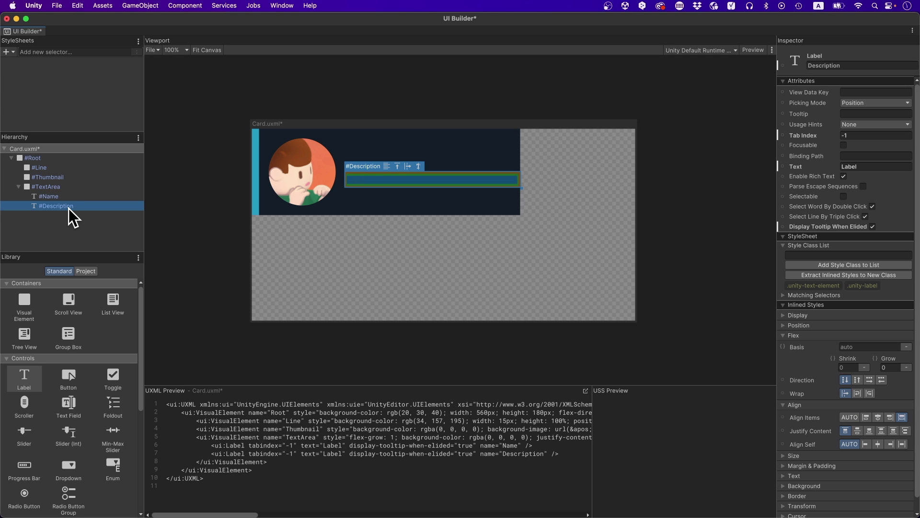
Step: Save Card.uxml with Cmd+S
{"action": "key", "text": "super+s"}
{"action": "key", "text": "Up"}
{"action": "left_click", "coordinate": [825, 334]}
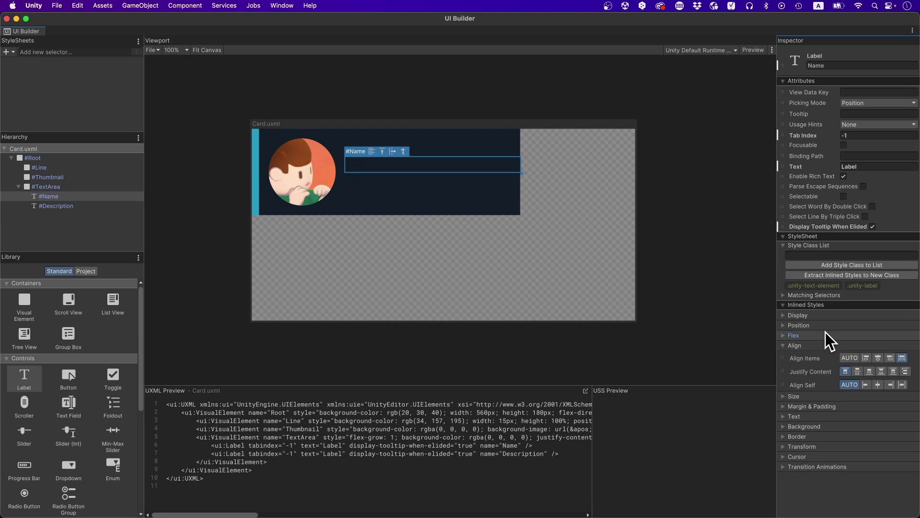
{"action": "left_click", "coordinate": [828, 343]}
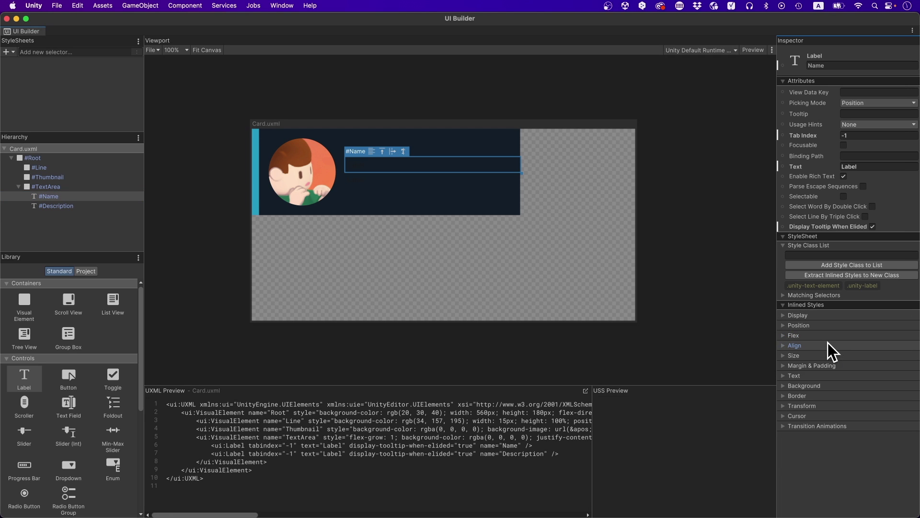
{"action": "left_click", "coordinate": [830, 374]}
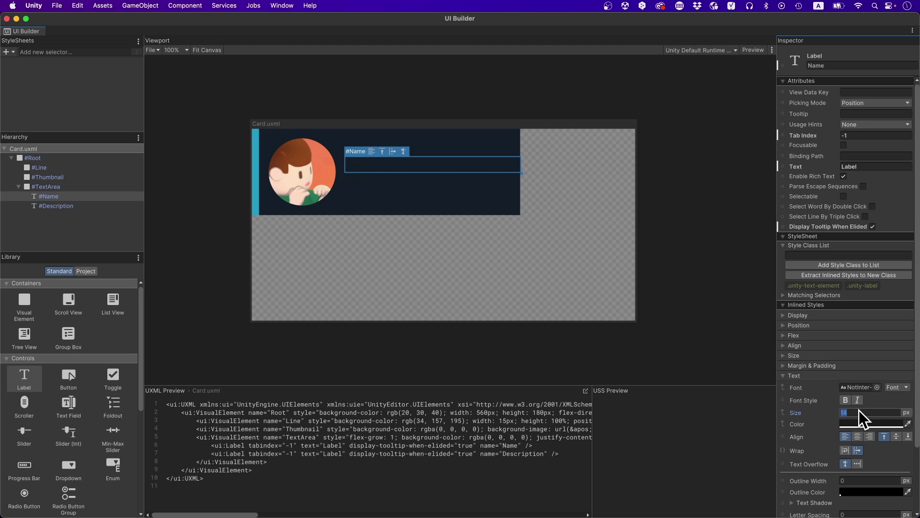
Step: Give the Name label 32 px white text reading 'Name'
{"action": "type", "text": "32"}
{"action": "key", "text": "Return"}
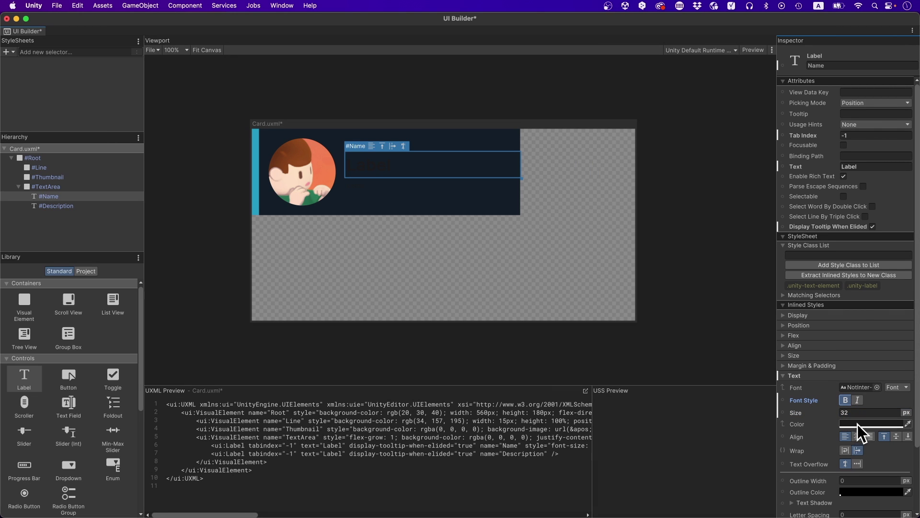
{"action": "left_click", "coordinate": [858, 424]}
{"action": "left_click_drag", "start_coordinate": [865, 375], "coordinate": [798, 338]}
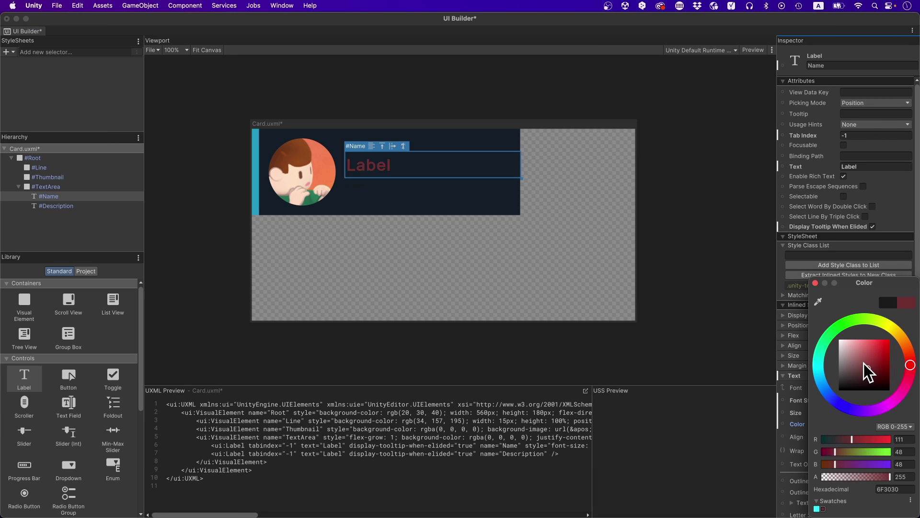
{"action": "left_click", "coordinate": [715, 392]}
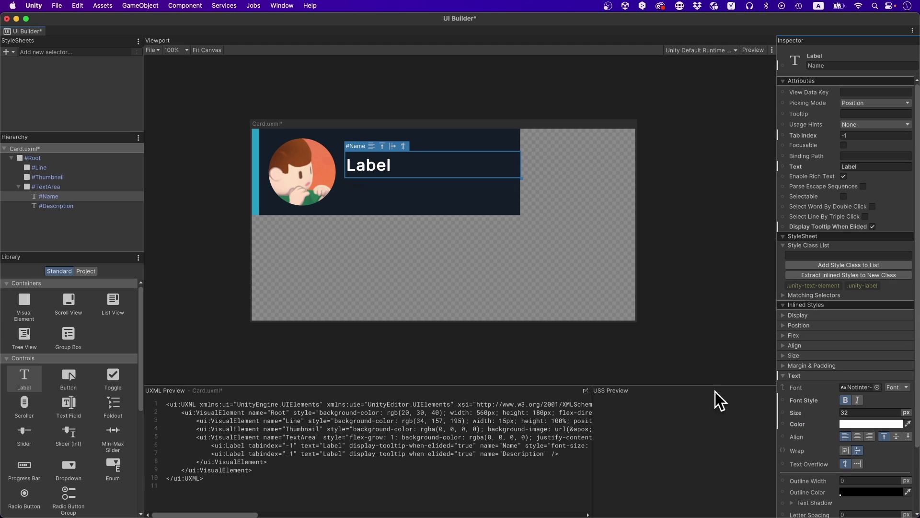
{"action": "left_click", "coordinate": [895, 163]}
{"action": "type", "text": "Name"}
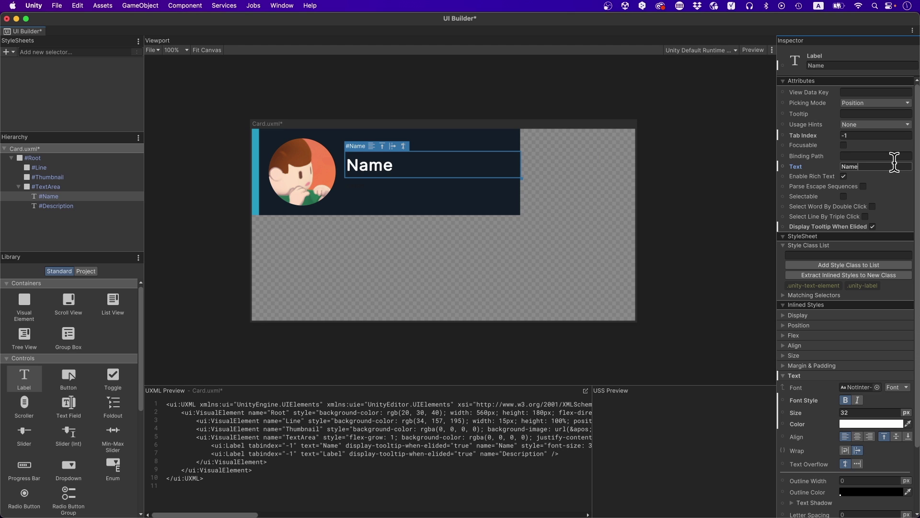
{"action": "left_click", "coordinate": [50, 207]}
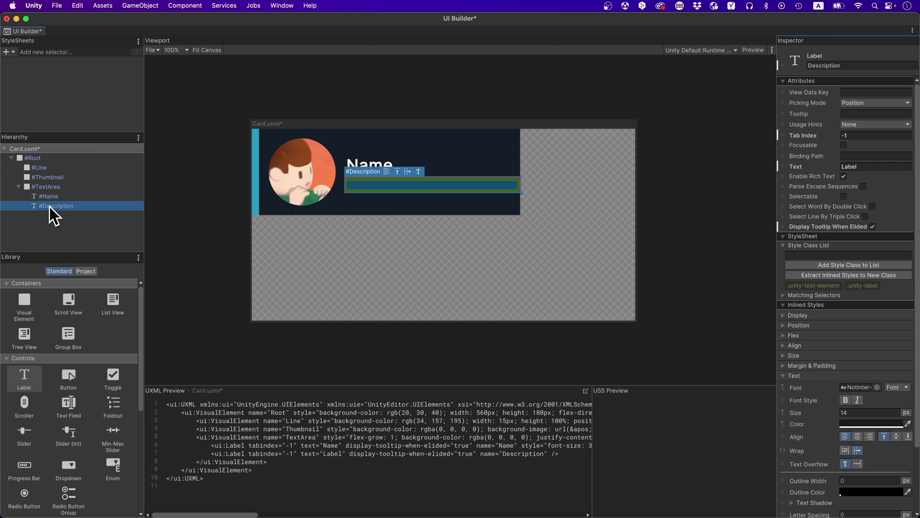
Step: Make Description 24 px white wrapped text reading 'The quick brown fox jumps over the lazy dog.'
{"action": "left_click", "coordinate": [887, 414]}
{"action": "type", "text": "24"}
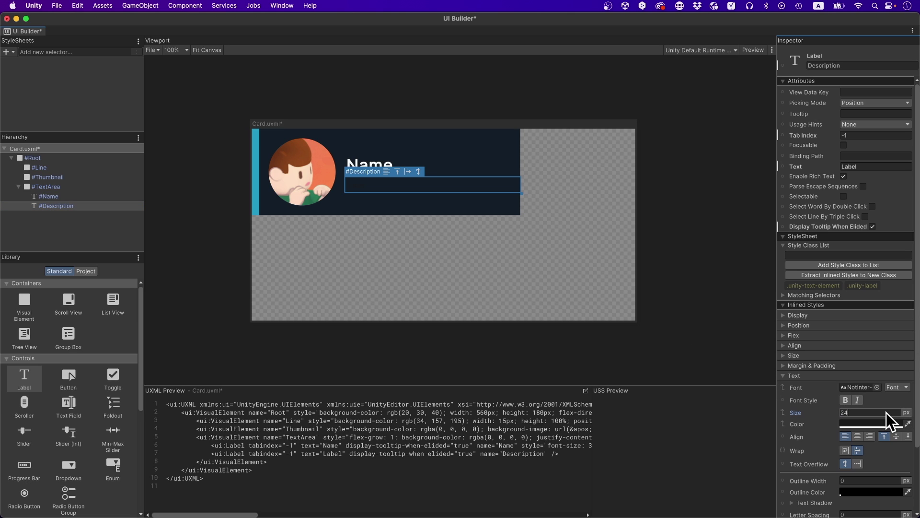
{"action": "left_click", "coordinate": [887, 423]}
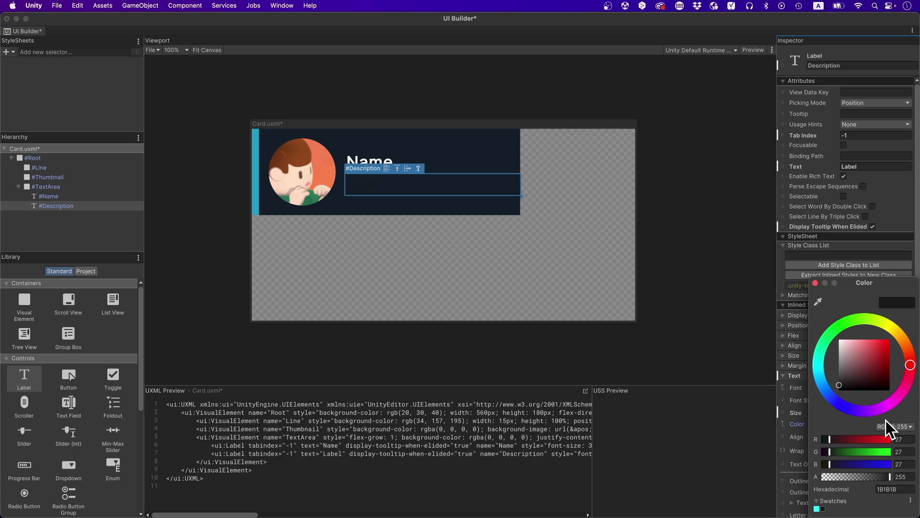
{"action": "left_click_drag", "start_coordinate": [847, 372], "coordinate": [840, 336]}
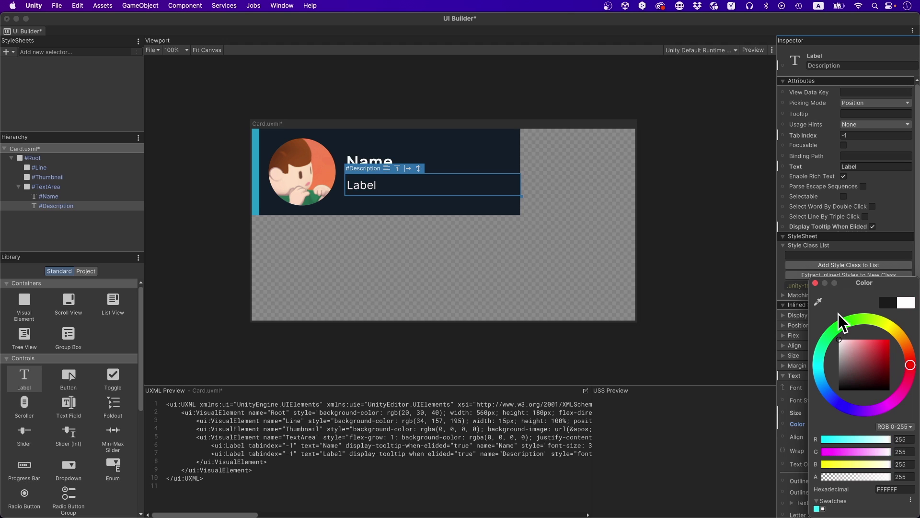
{"action": "left_click", "coordinate": [815, 283]}
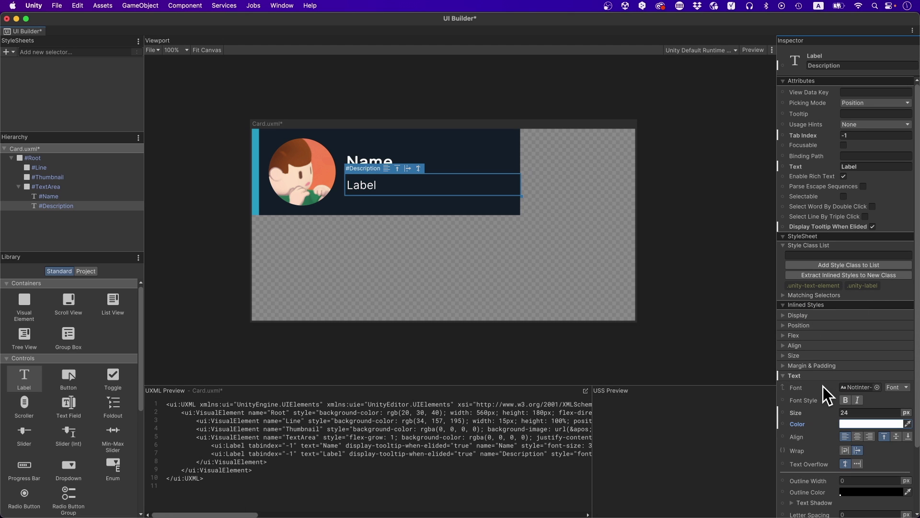
{"action": "left_click", "coordinate": [845, 451]}
{"action": "left_click", "coordinate": [871, 166]}
{"action": "type", "text": "The quick brown fox jumps over the lazy dog."}
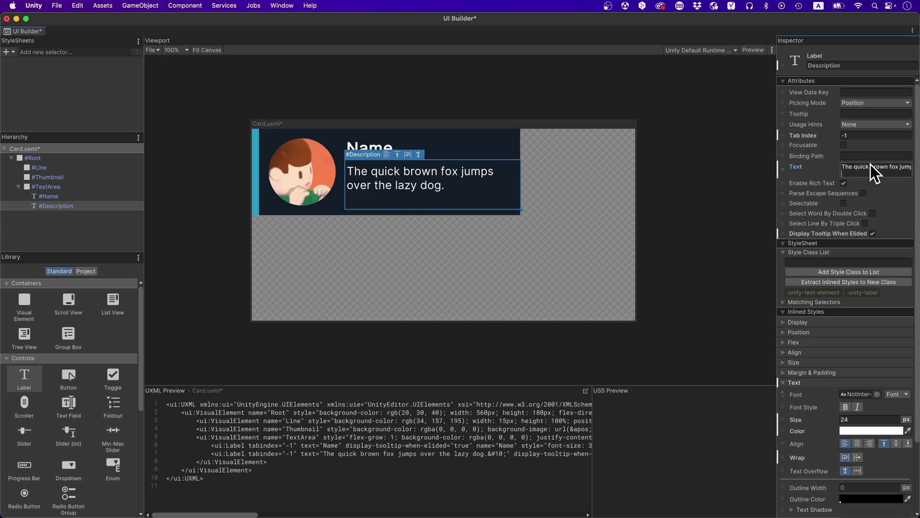
{"action": "left_click", "coordinate": [553, 250]}
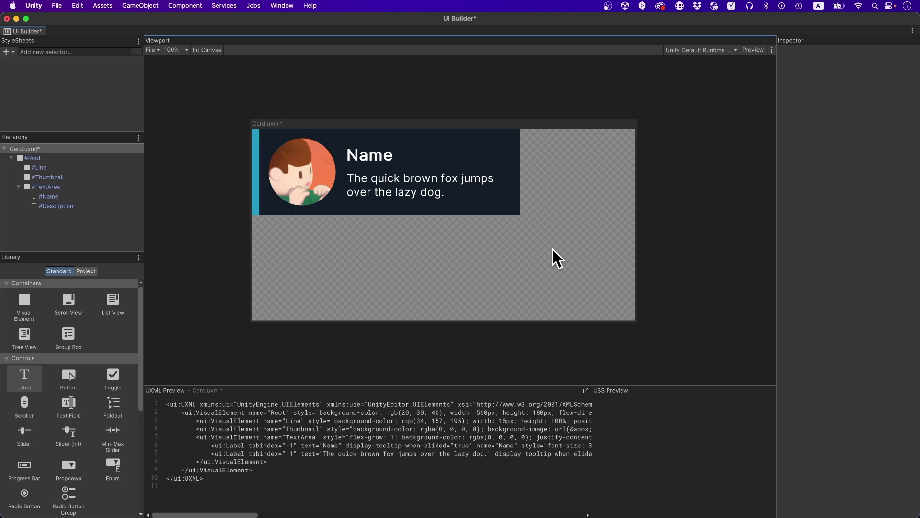
Step: Save the card, close UI Builder and show the Fonts folder with Roboto-Bold and Roboto-Regular
{"action": "key", "text": "super+s"}
{"action": "left_click", "coordinate": [7, 18]}
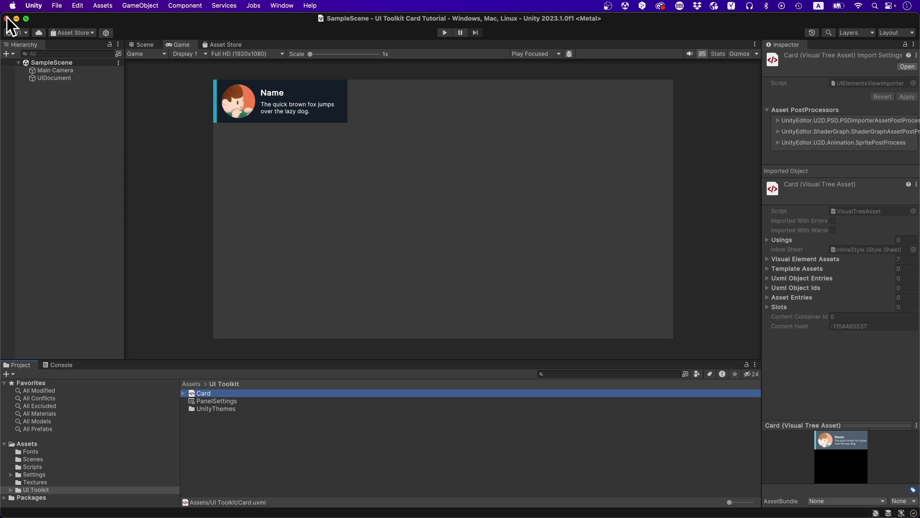
{"action": "left_click", "coordinate": [27, 451]}
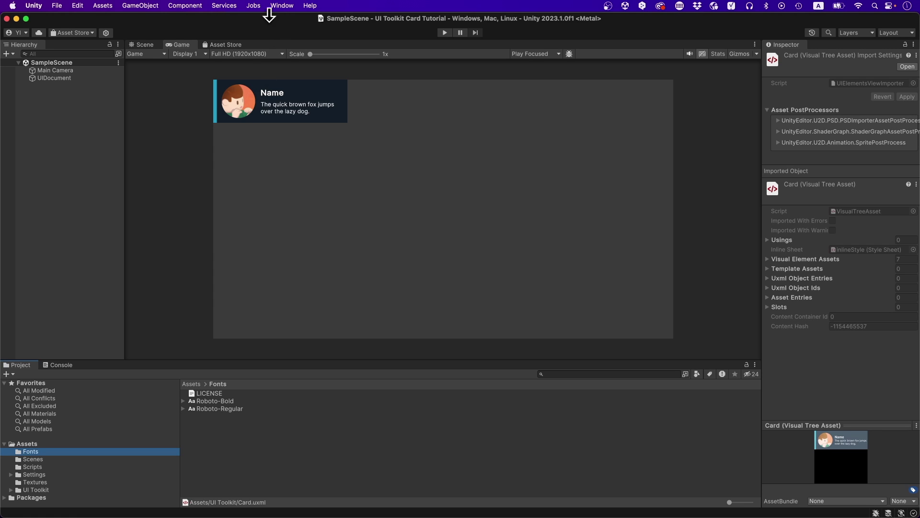
Step: Generate an ASCII font atlas from Roboto-Regular and save it as Roboto-Regular SDF in Fonts
{"action": "left_click", "coordinate": [282, 7]}
{"action": "mouse_move", "coordinate": [311, 185]}
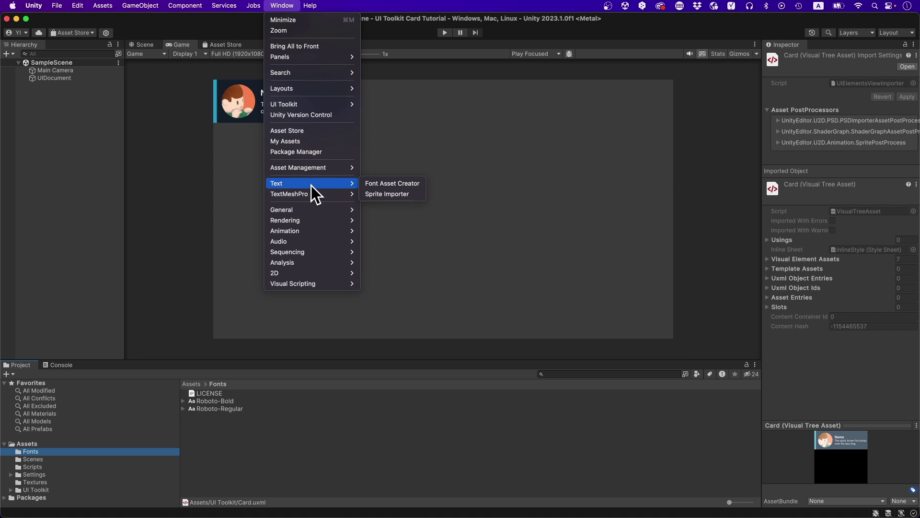
{"action": "left_click", "coordinate": [404, 183]}
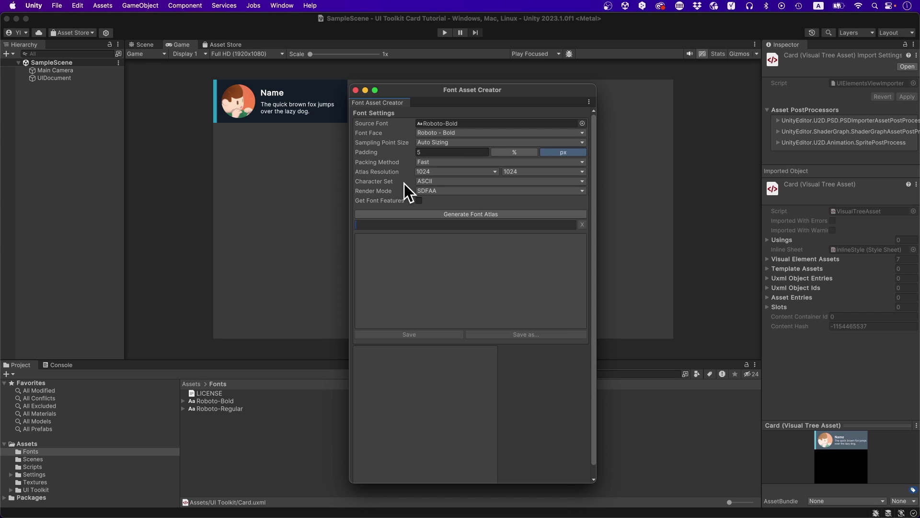
{"action": "left_click_drag", "start_coordinate": [234, 410], "coordinate": [445, 123]}
{"action": "left_click", "coordinate": [512, 182]}
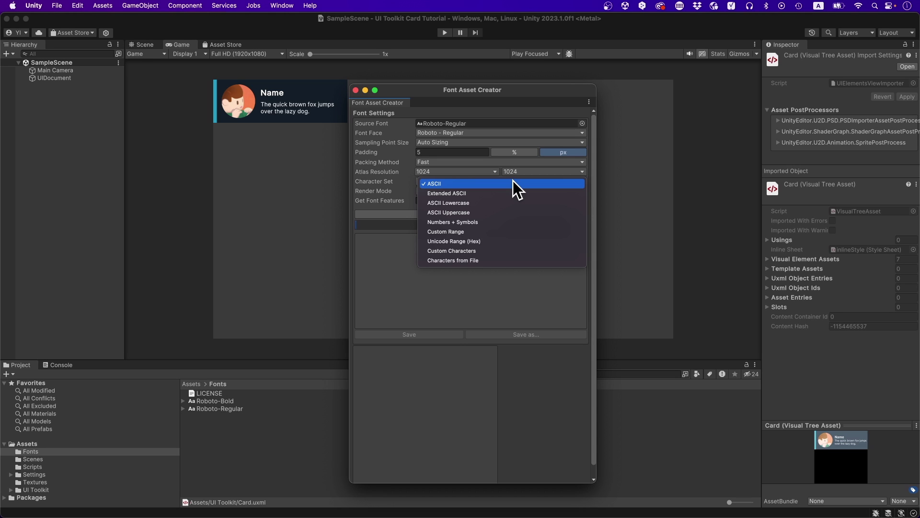
{"action": "left_click", "coordinate": [513, 181]}
{"action": "left_click", "coordinate": [502, 214]}
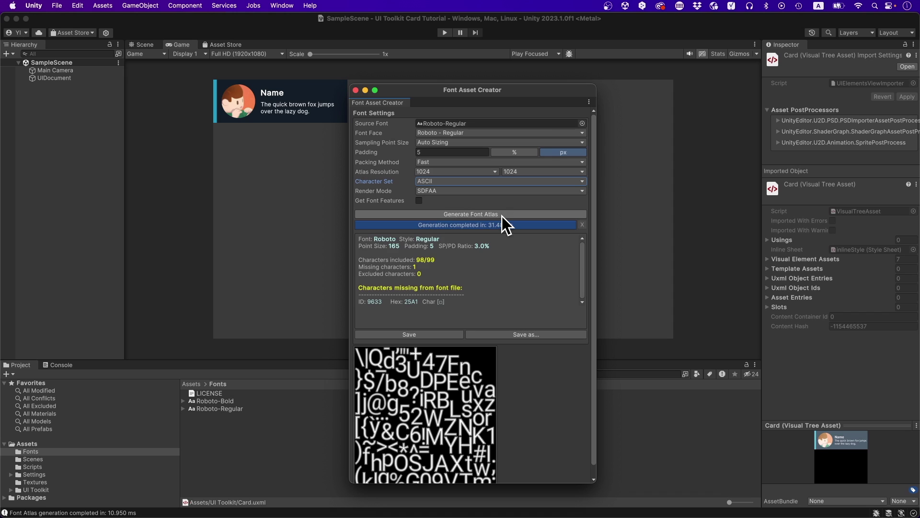
{"action": "left_click", "coordinate": [438, 331]}
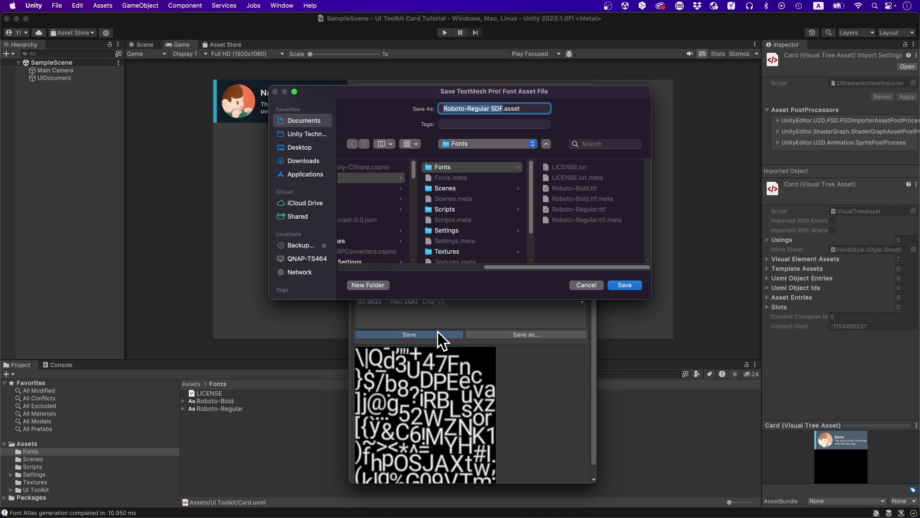
{"action": "scroll", "coordinate": [503, 236], "scroll_direction": "down", "scroll_amount": 2}
{"action": "left_click", "coordinate": [636, 285]}
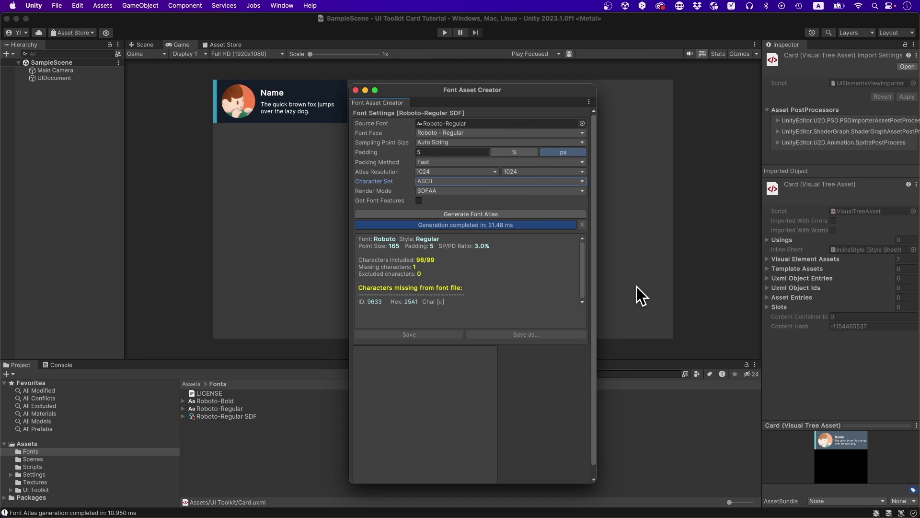
Step: Generate and save Roboto-Bold SDF in Fonts, then close the Font Asset Creator
{"action": "left_click_drag", "start_coordinate": [221, 401], "coordinate": [472, 123]}
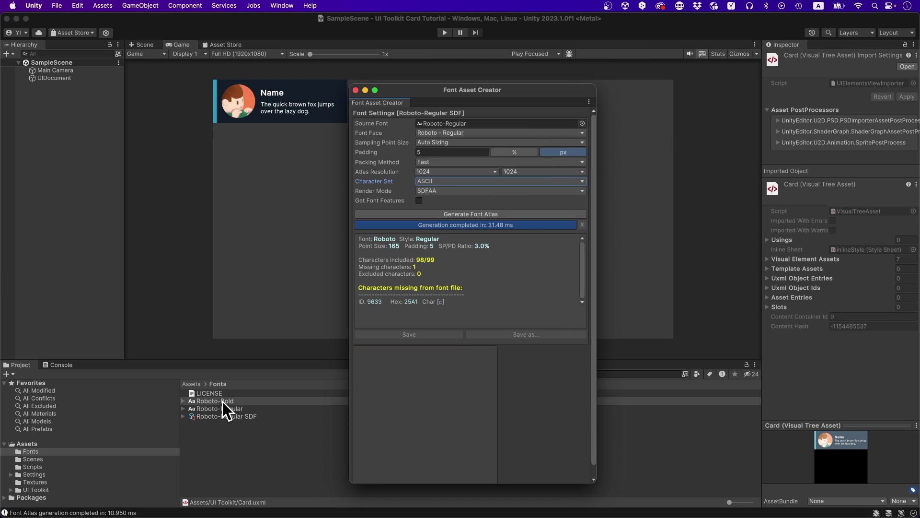
{"action": "left_click", "coordinate": [481, 212]}
{"action": "left_click", "coordinate": [413, 335]}
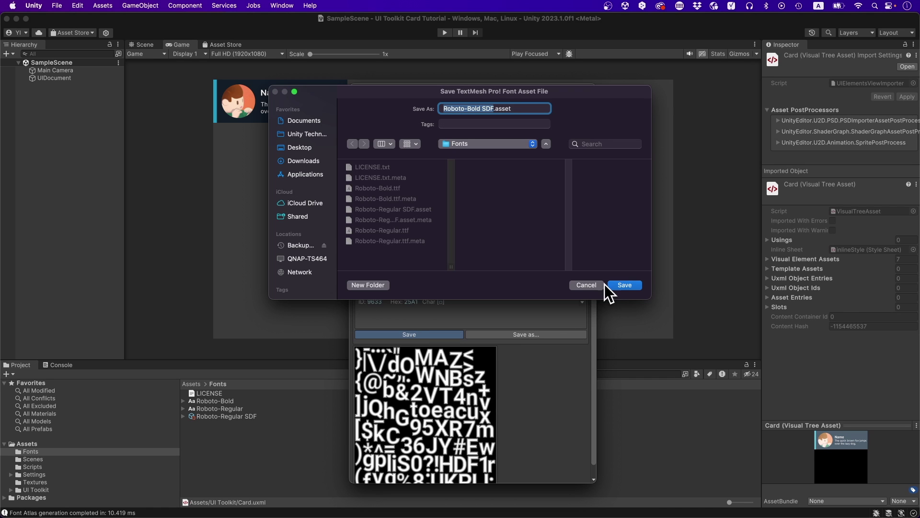
{"action": "left_click", "coordinate": [625, 285]}
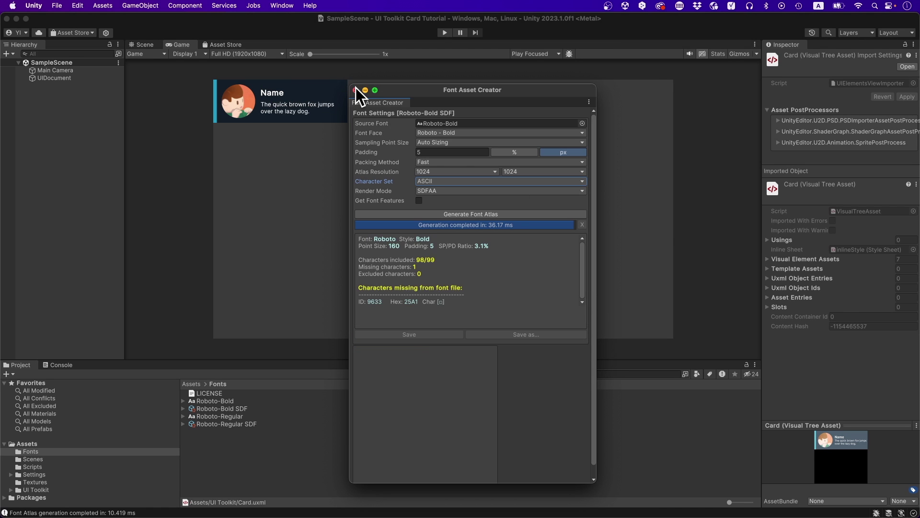
{"action": "left_click", "coordinate": [355, 90]}
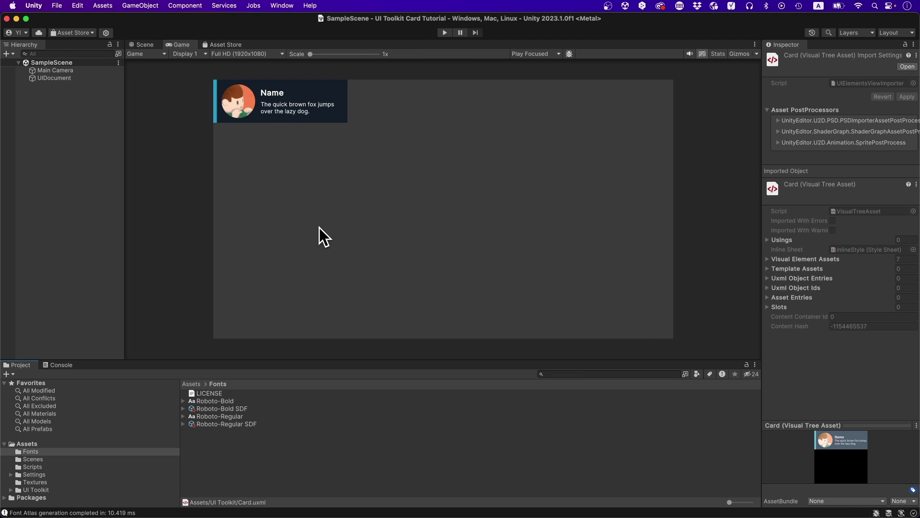
Step: Assign Roboto-Bold SDF to the 700 - Bold weight slot of Roboto-Regular SDF
{"action": "left_click", "coordinate": [236, 423]}
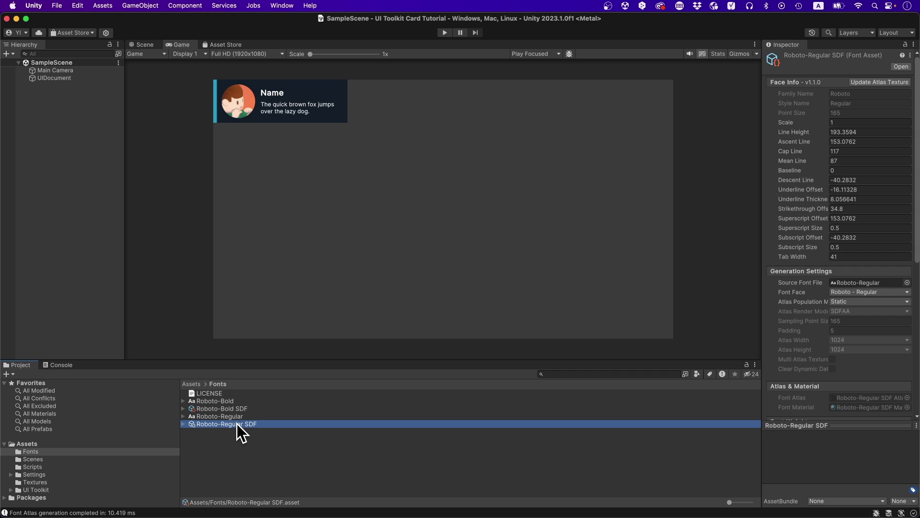
{"action": "scroll", "coordinate": [904, 287], "scroll_direction": "down", "scroll_amount": 1}
{"action": "scroll", "coordinate": [904, 288], "scroll_direction": "down", "scroll_amount": 5}
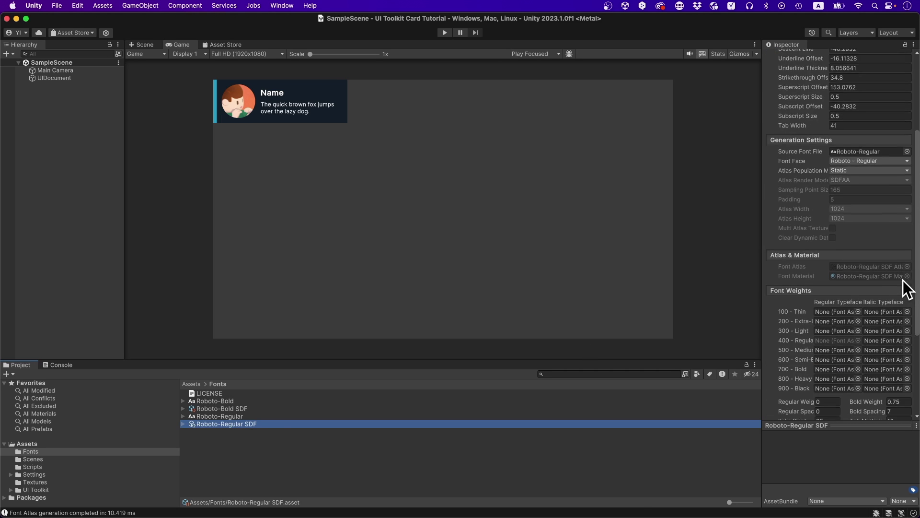
{"action": "scroll", "coordinate": [903, 283], "scroll_direction": "down", "scroll_amount": 5}
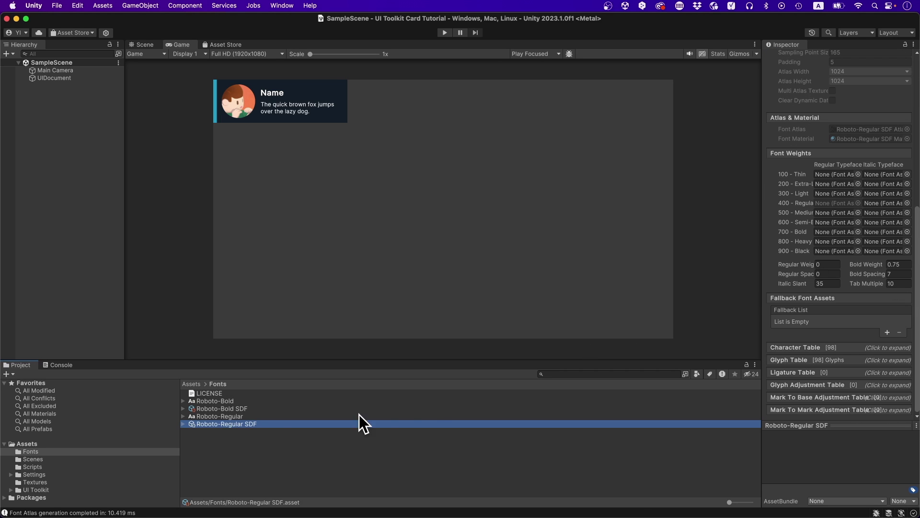
{"action": "left_click_drag", "start_coordinate": [234, 408], "coordinate": [831, 232]}
{"action": "left_click", "coordinate": [287, 6]}
Step: Reopen the UI Builder via Window > UI Toolkit > UI Builder on Card.uxml
{"action": "mouse_move", "coordinate": [319, 103]}
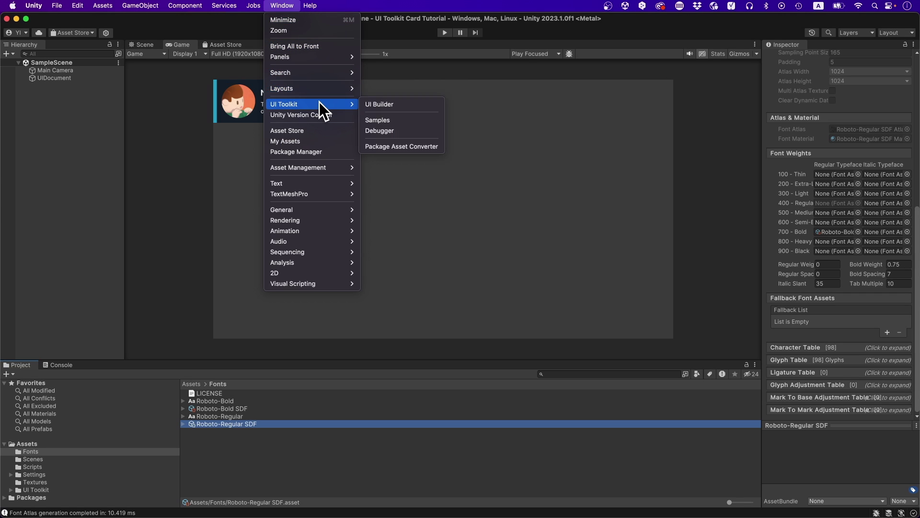
{"action": "left_click", "coordinate": [383, 104]}
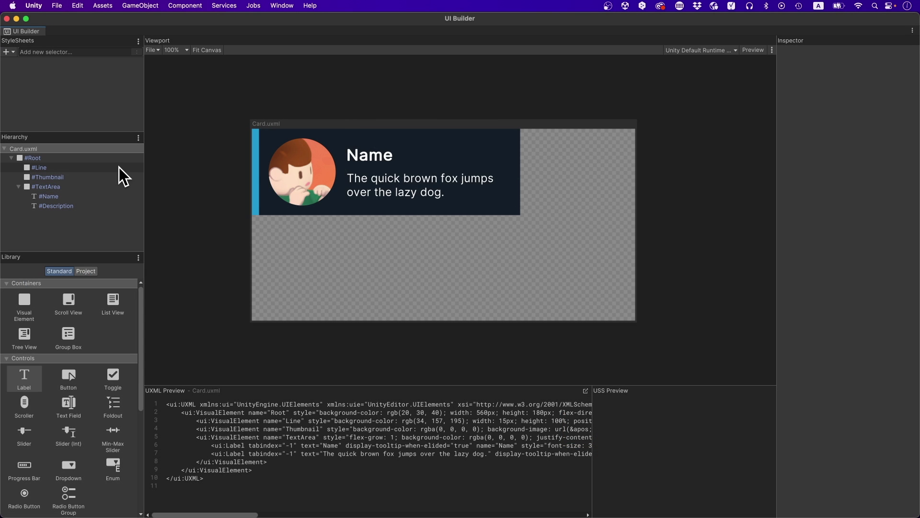
{"action": "left_click", "coordinate": [89, 187]}
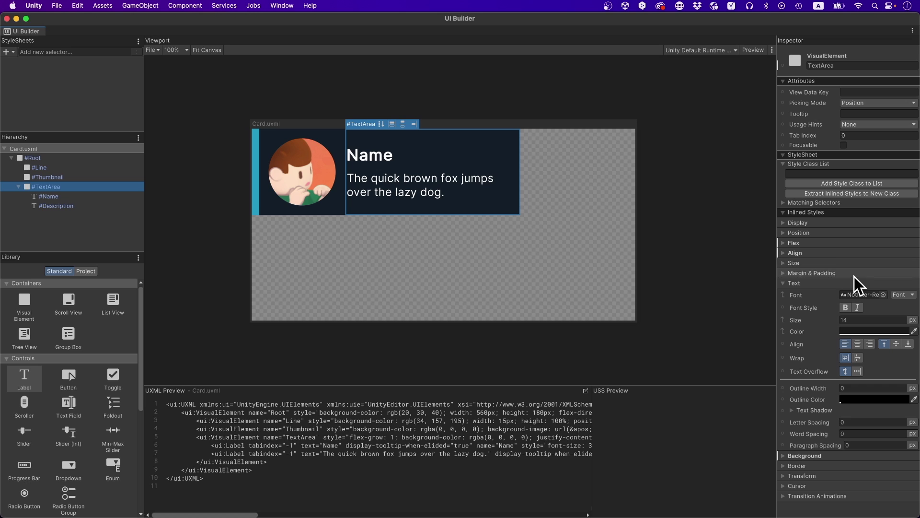
Step: Switch the TextArea font type to Font Asset and assign the Roboto SDF asset
{"action": "left_click", "coordinate": [904, 294]}
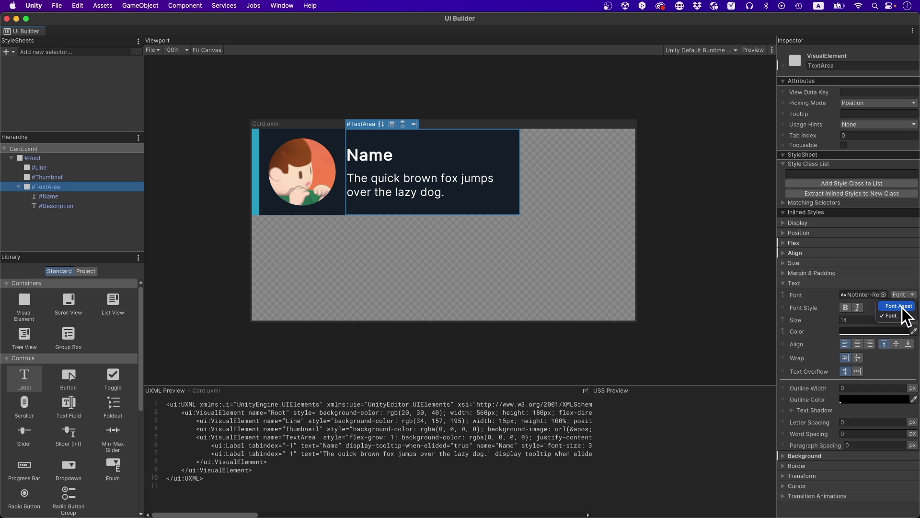
{"action": "left_click", "coordinate": [899, 307]}
{"action": "left_click", "coordinate": [869, 295]}
{"action": "double_click", "coordinate": [751, 223]}
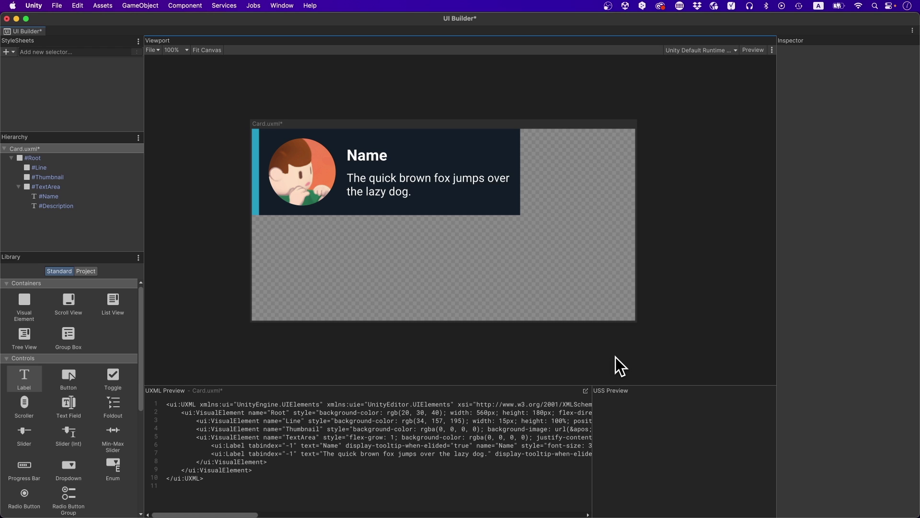
{"action": "left_click", "coordinate": [11, 53]}
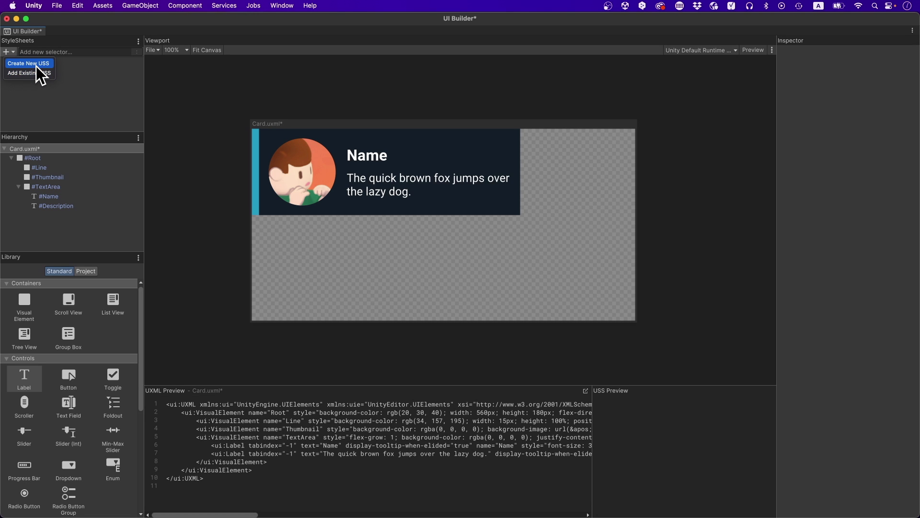
Step: Create a new USS stylesheet named Card and attach it to Card.uxml
{"action": "left_click", "coordinate": [36, 64]}
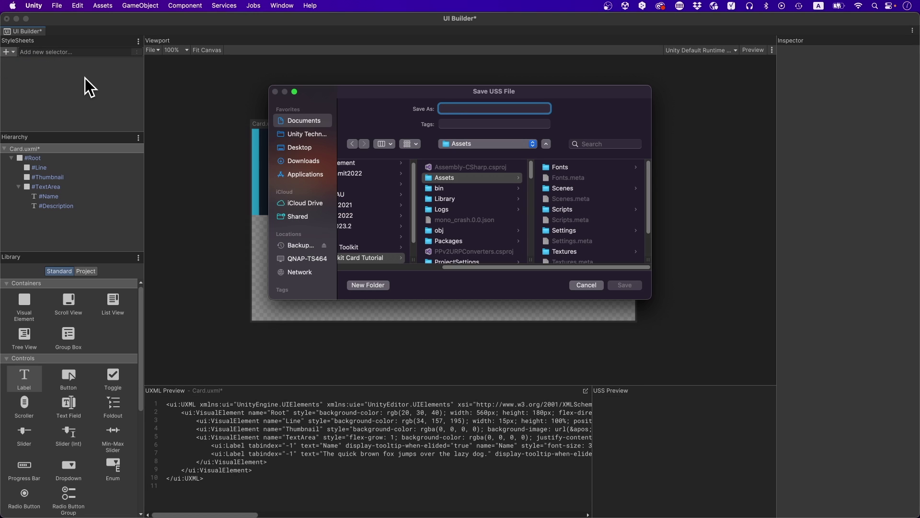
{"action": "type", "text": "Card"}
{"action": "key", "text": "Return"}
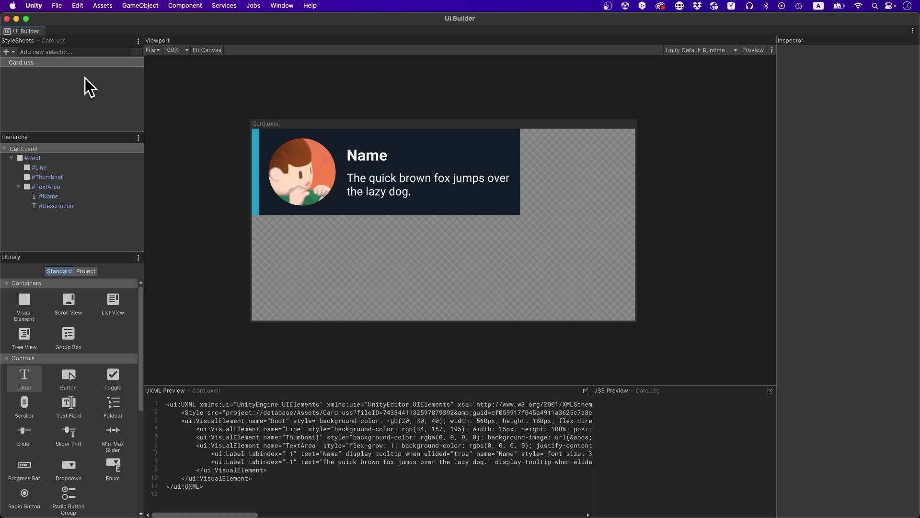
{"action": "left_click", "coordinate": [58, 155]}
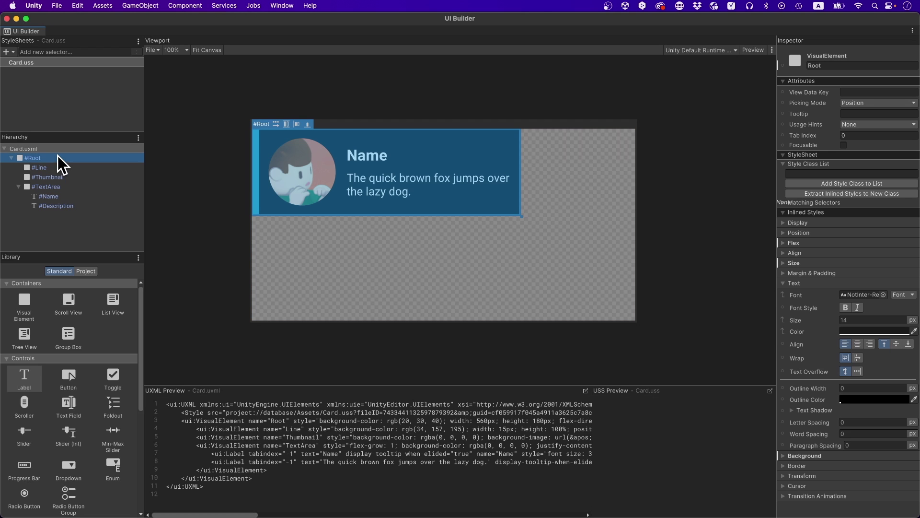
Step: Give Root the class 'card' and extract its inline styles into the .card selector
{"action": "left_click", "coordinate": [820, 173]}
{"action": "type", "text": "card"}
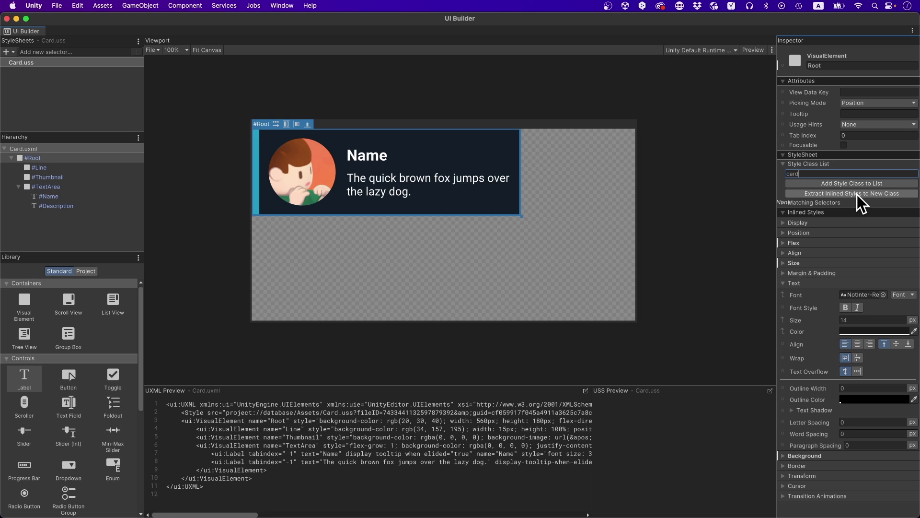
{"action": "left_click", "coordinate": [856, 194]}
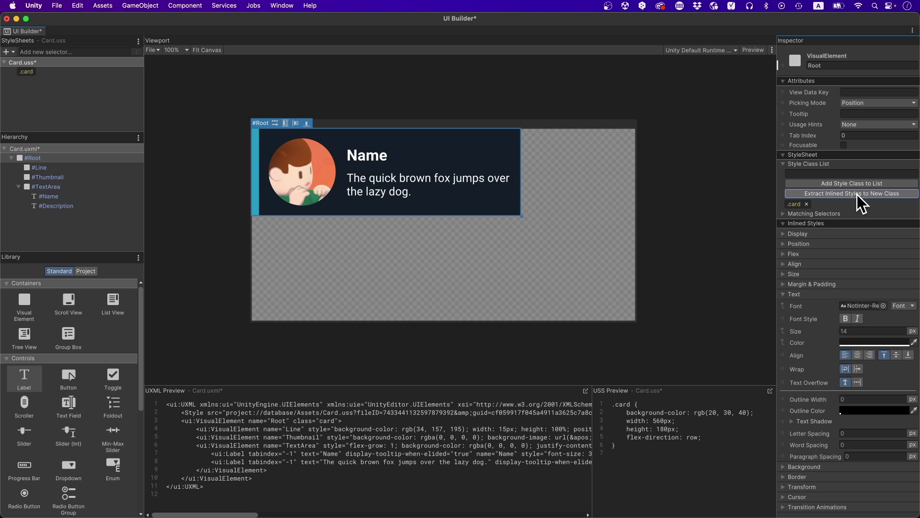
{"action": "left_click", "coordinate": [26, 72]}
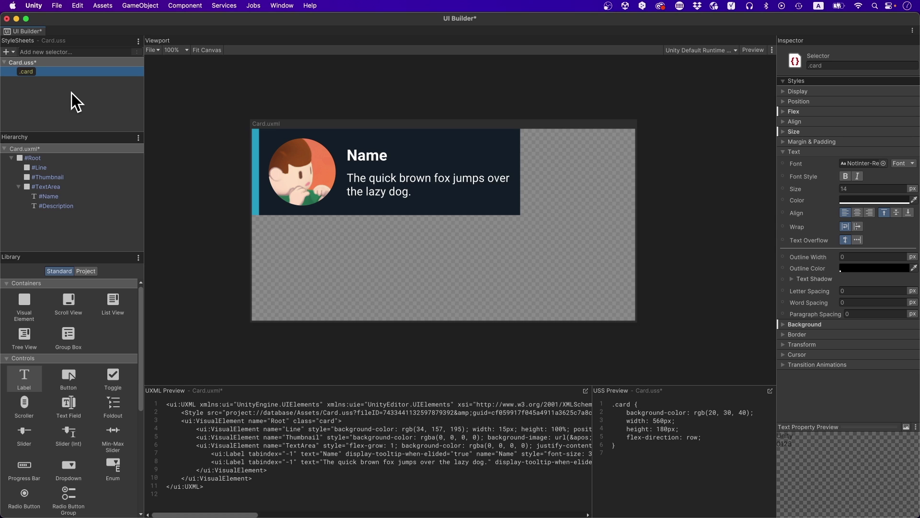
{"action": "left_click", "coordinate": [51, 164]}
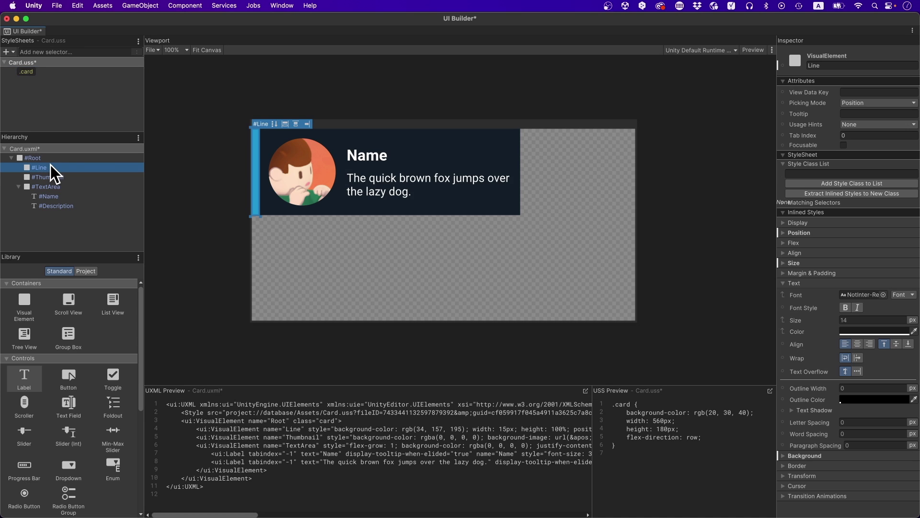
Step: Extract Line's teal background, 15px width, 100% height and absolute position into a .line class
{"action": "left_click", "coordinate": [809, 173]}
{"action": "type", "text": "line"}
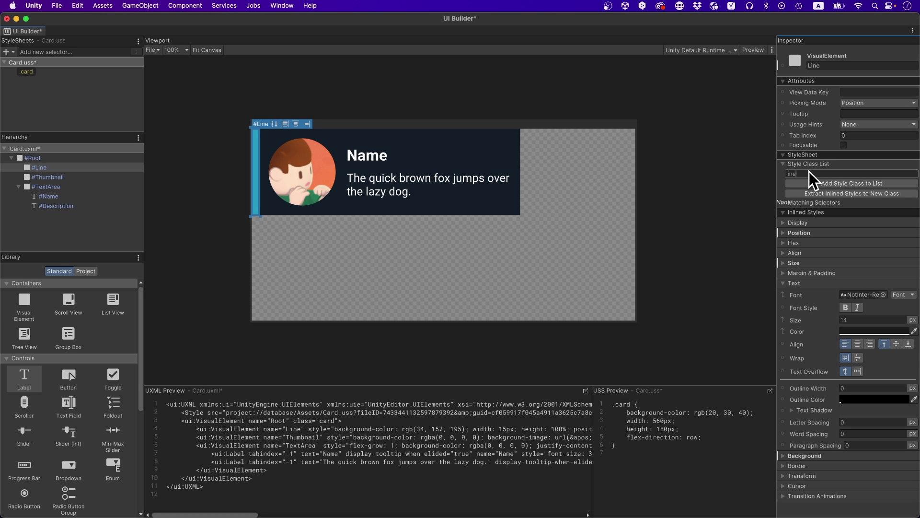
{"action": "left_click", "coordinate": [821, 193]}
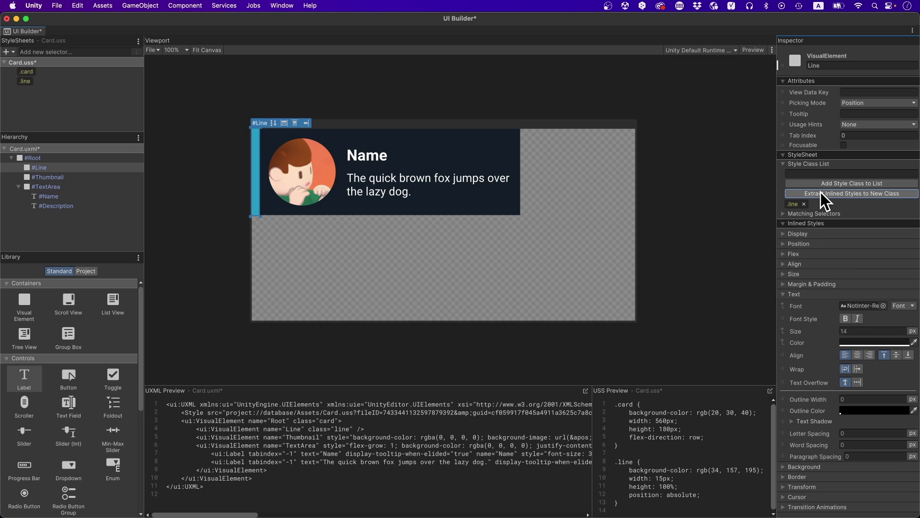